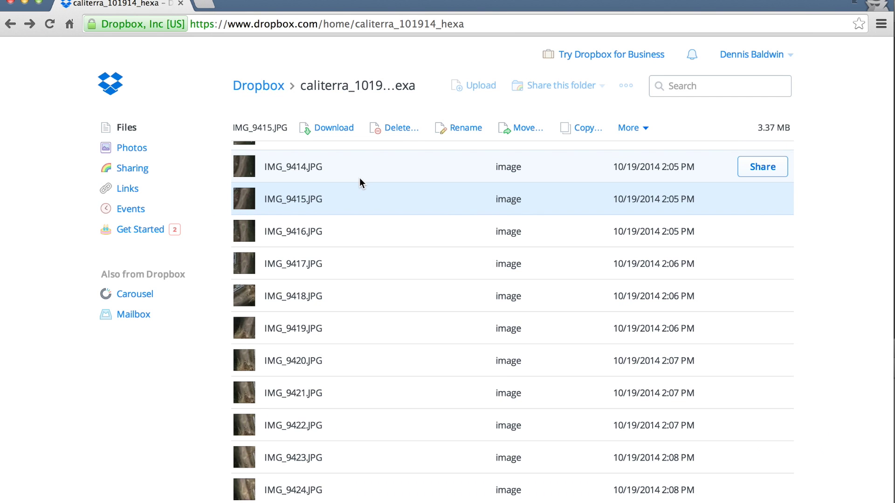
# Preview the aerial photo IMG_9414.JPG from the caliterra_101914_hexa folder and close the preview
pyautogui.click(381, 176)
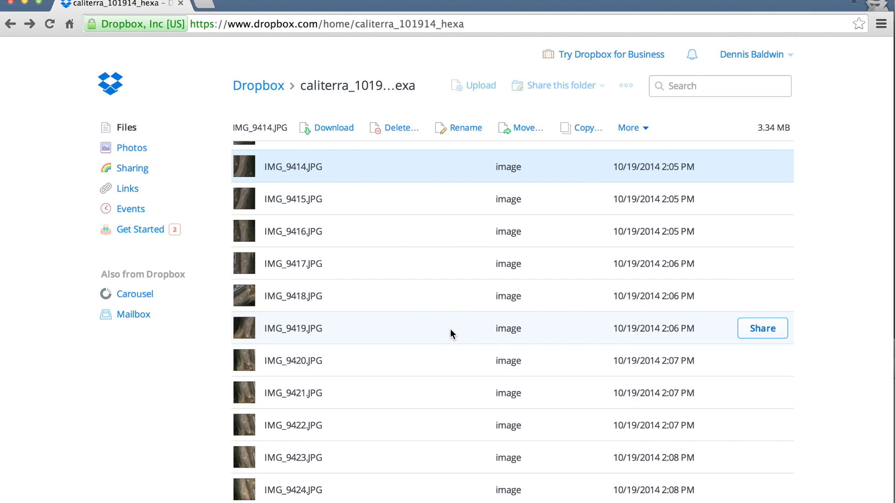
pyautogui.doubleClick(402, 172)
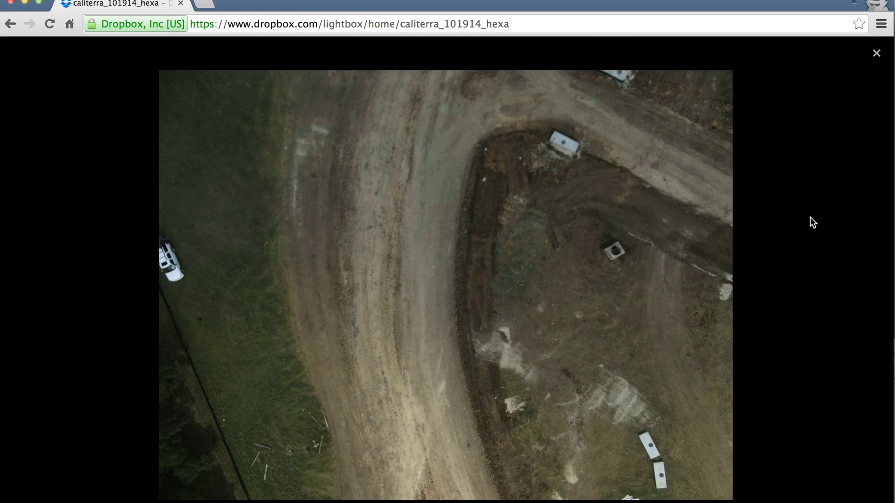
pyautogui.click(876, 54)
# Switch to PhotoScan, look through the project's photo thumbnails and compare its textured model with the one in the other open project
pyautogui.press('super+Tab')
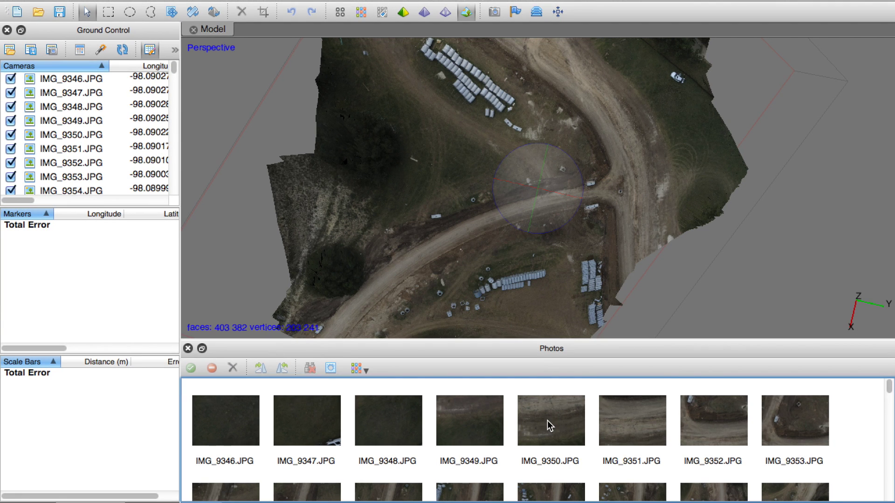
pyautogui.scroll(-5, 546, 420)
pyautogui.scroll(-15, 547, 421)
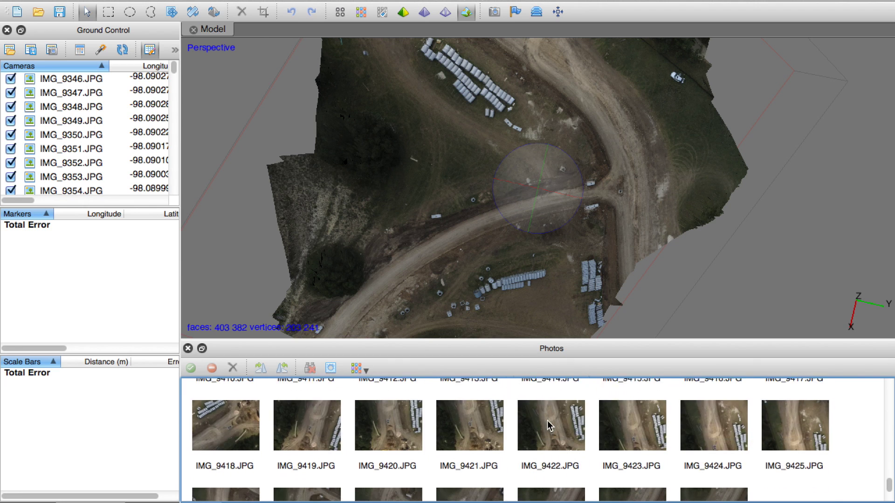
pyautogui.scroll(20, 547, 421)
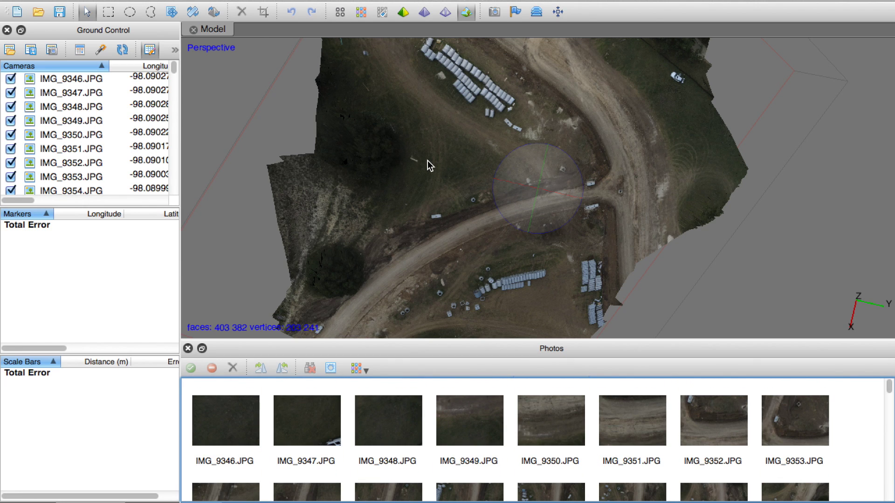
pyautogui.press('super+Tab')
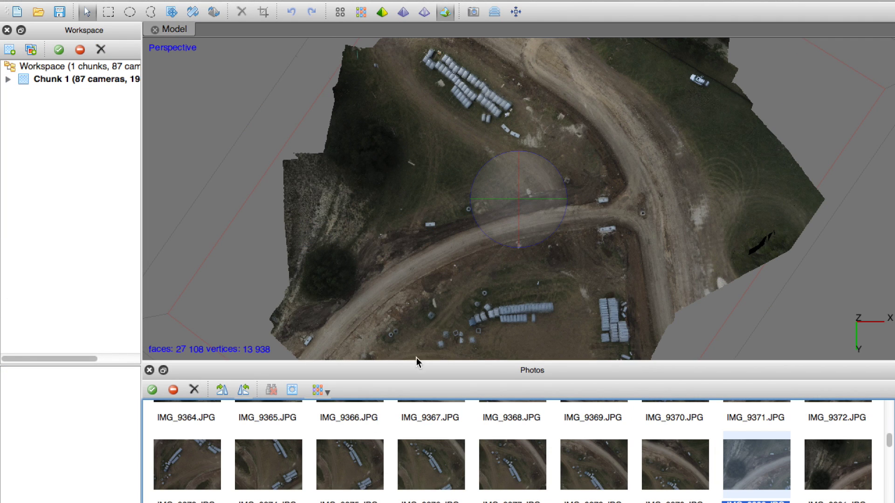
pyautogui.press('super+Tab')
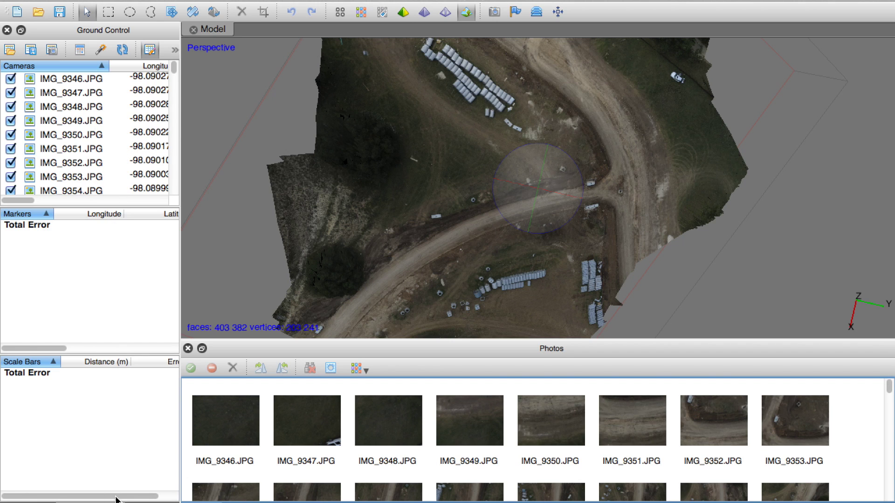
# Select camera IMG_9346.JPG and widen the Ground Control pane to reveal the longitude and latitude columns
pyautogui.click(117, 140)
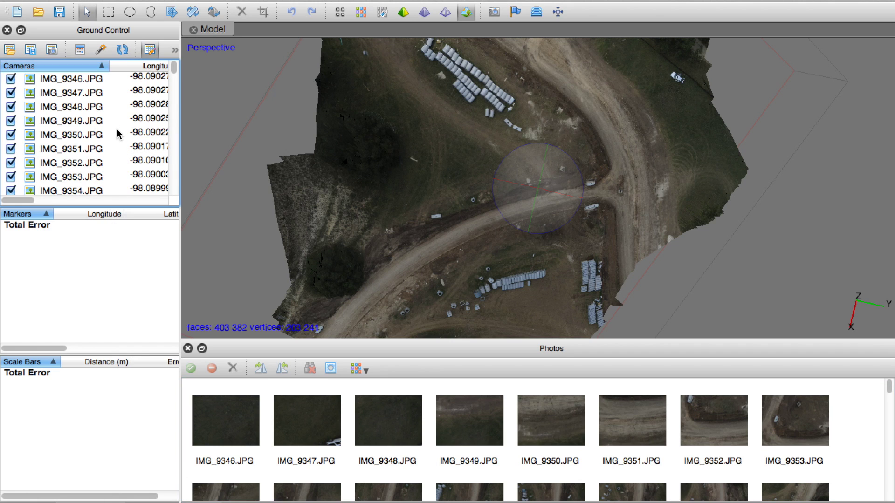
pyautogui.click(92, 80)
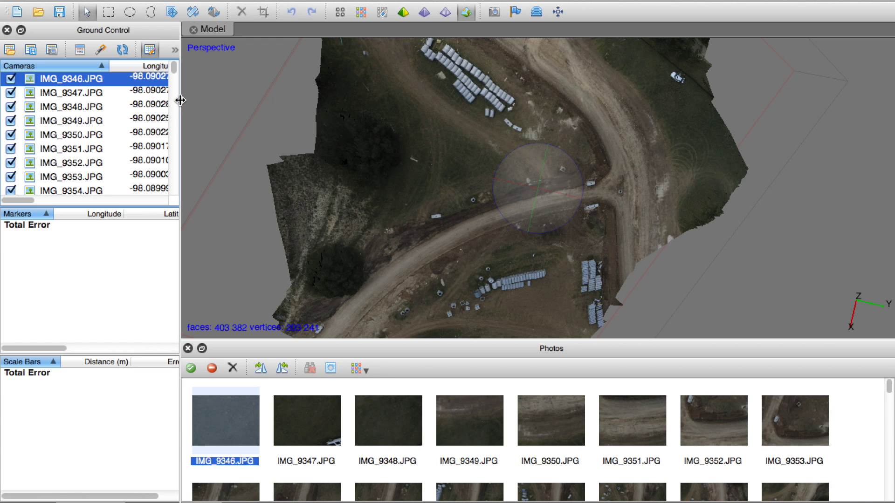
pyautogui.moveTo(180, 100); pyautogui.dragTo(273, 99)
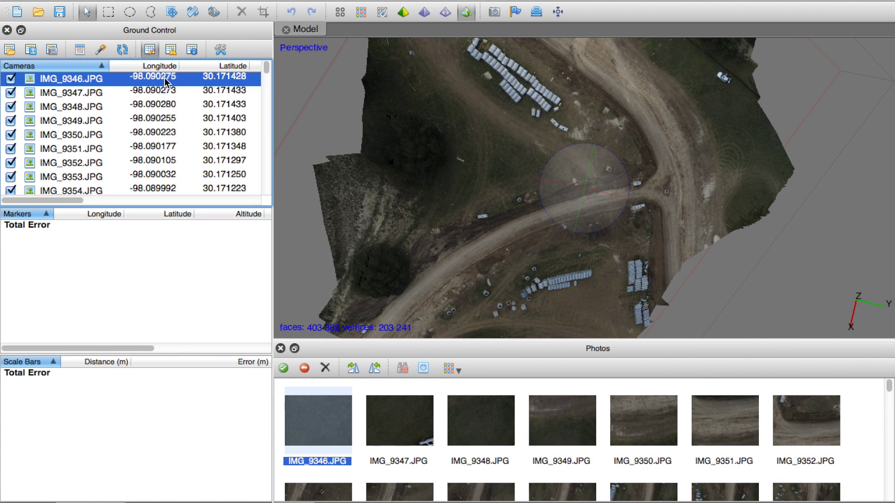
# Examine the longitude and latitude of cameras in the list, including IMG_9347.JPG and IMG_9350.JPG
pyautogui.hscroll(1, 179, 91)
pyautogui.click(168, 93)
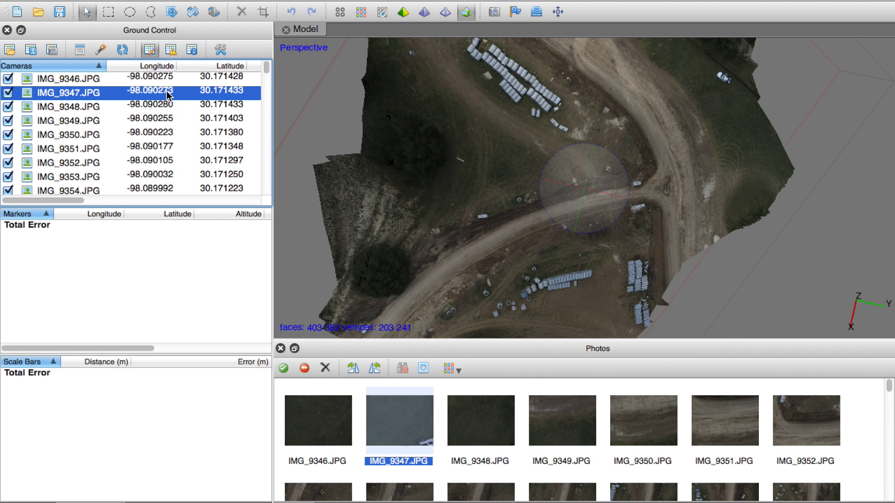
pyautogui.scroll(-1, 167, 93)
pyautogui.click(168, 93)
pyautogui.click(167, 121)
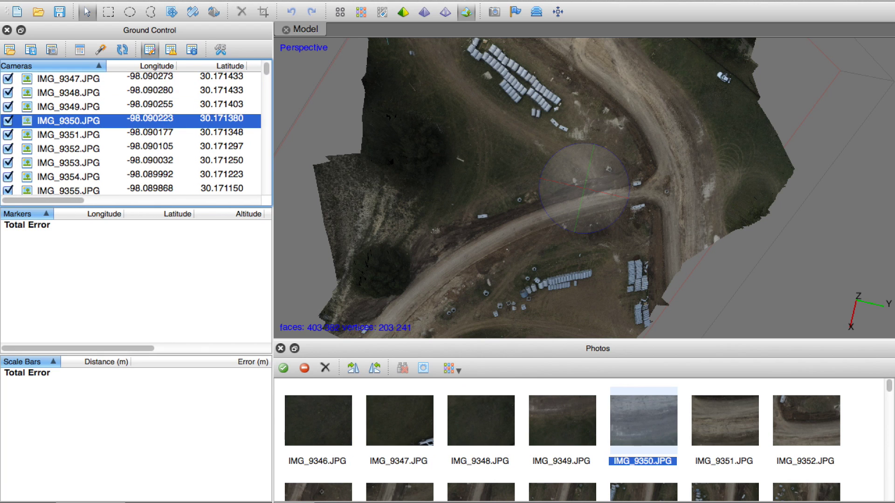
# Show the camera positions over the model and step through the camera list to IMG_9365.JPG to follow the flight path
pyautogui.click(495, 12)
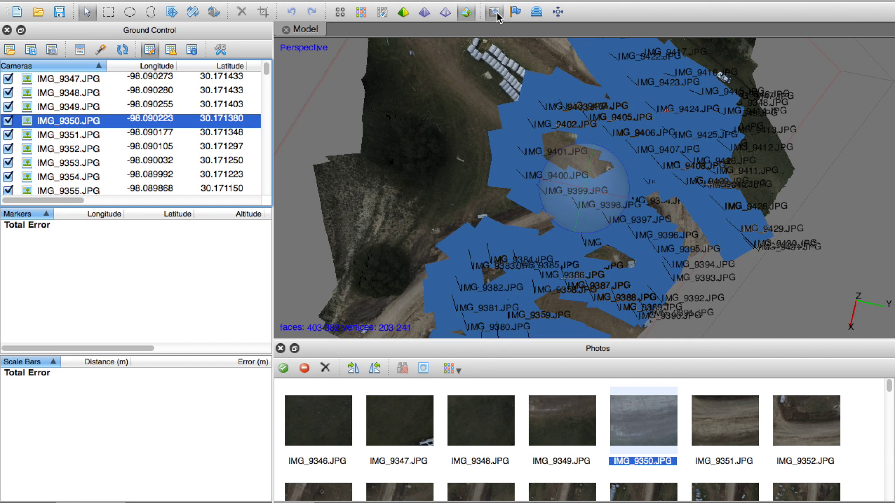
pyautogui.press('Down')
pyautogui.press('Down')
pyautogui.press('Down')
pyautogui.press('Down')
pyautogui.press('Down')
pyautogui.press('Down')
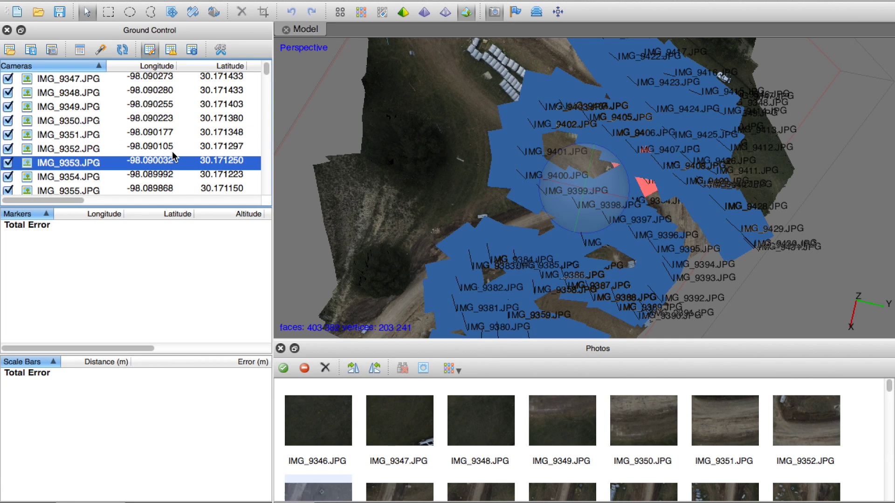
pyautogui.press('Down')
pyautogui.press('Down')
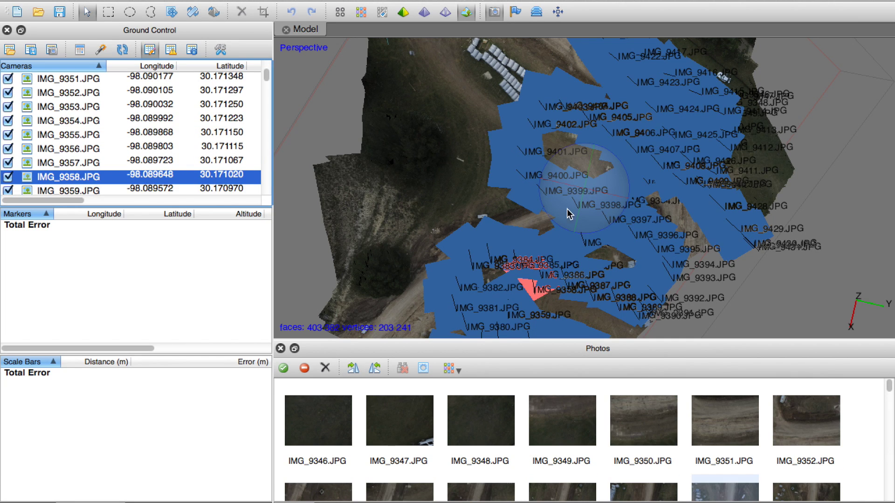
pyautogui.press('Down')
pyautogui.press('Down')
pyautogui.press('Down')
pyautogui.press('Down')
pyautogui.press('Down')
pyautogui.press('Down')
pyautogui.press('Down')
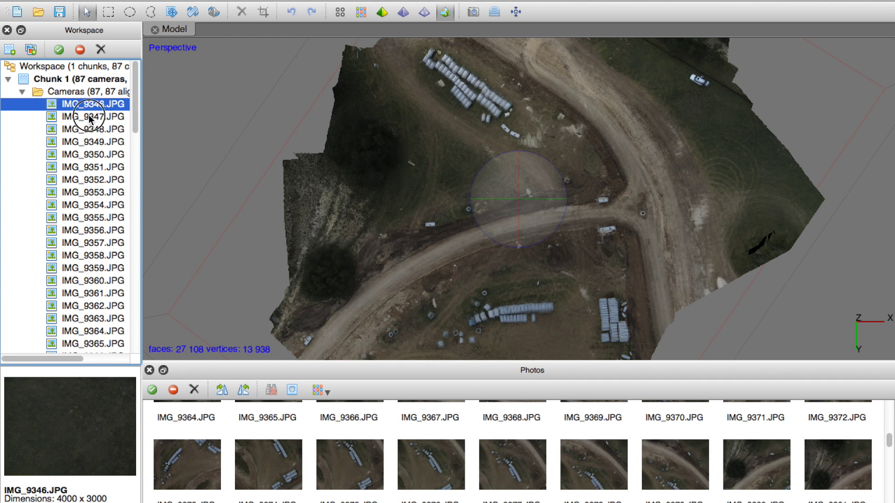
# In the project without ground control, show the camera positions, locate photo IMG_9378.JPG on the model, and hide the cameras again
pyautogui.click(89, 116)
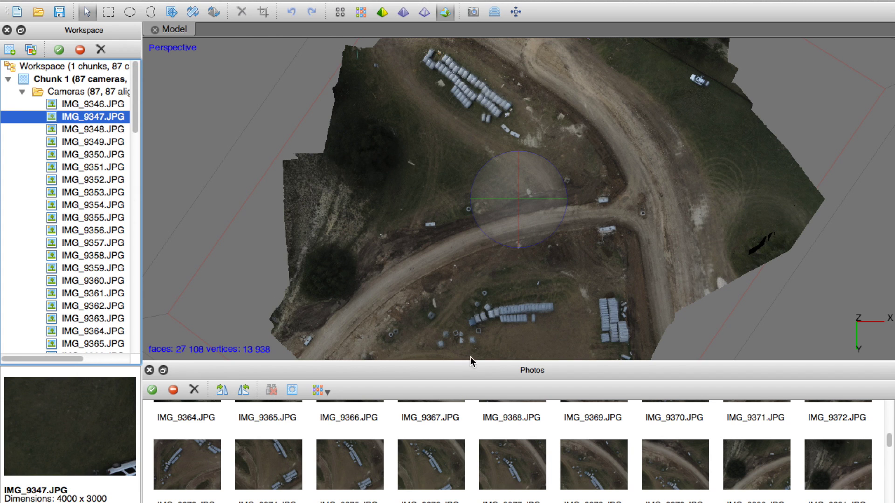
pyautogui.click(473, 11)
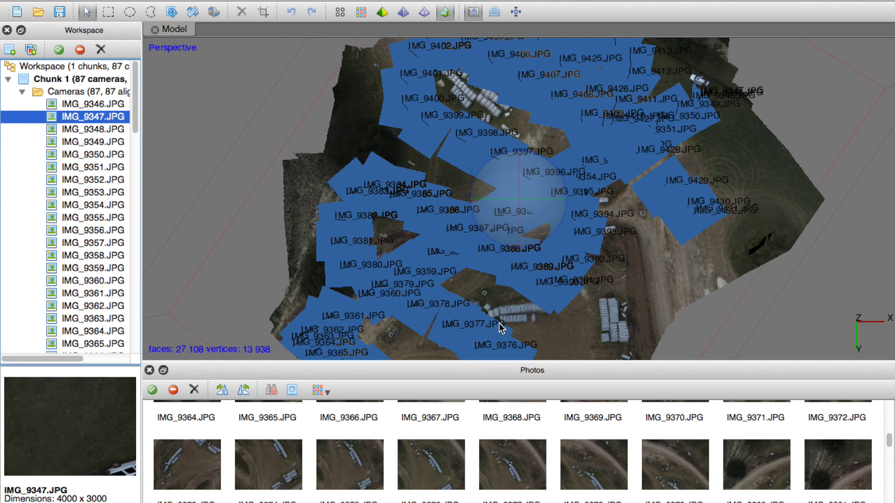
pyautogui.click(463, 461)
pyautogui.click(564, 457)
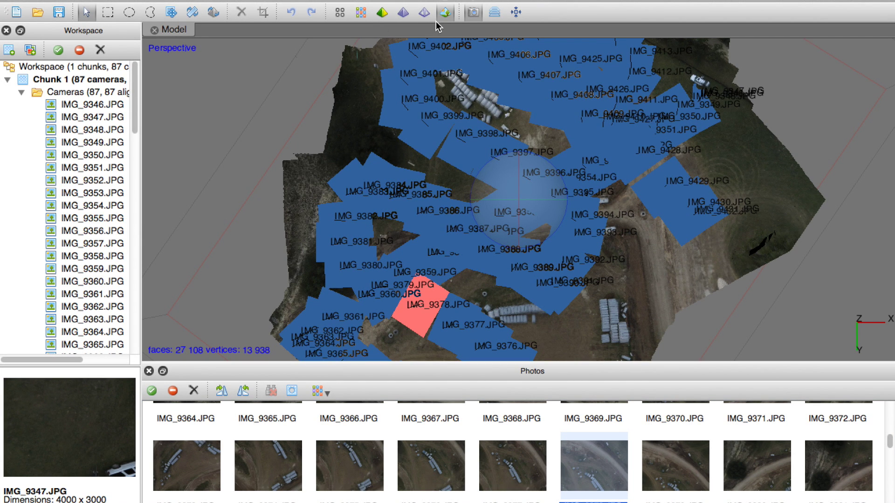
pyautogui.click(474, 13)
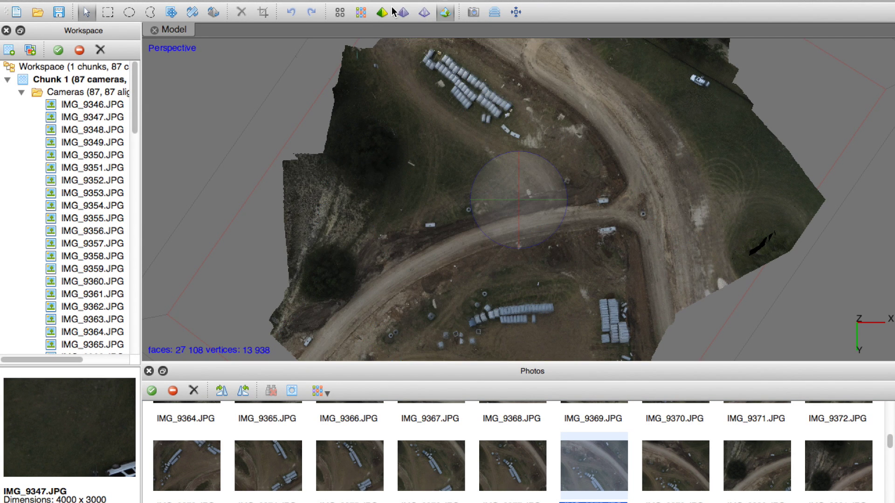
# View the model as a wireframe, a dense cloud and a sparse point cloud in turn
pyautogui.click(425, 13)
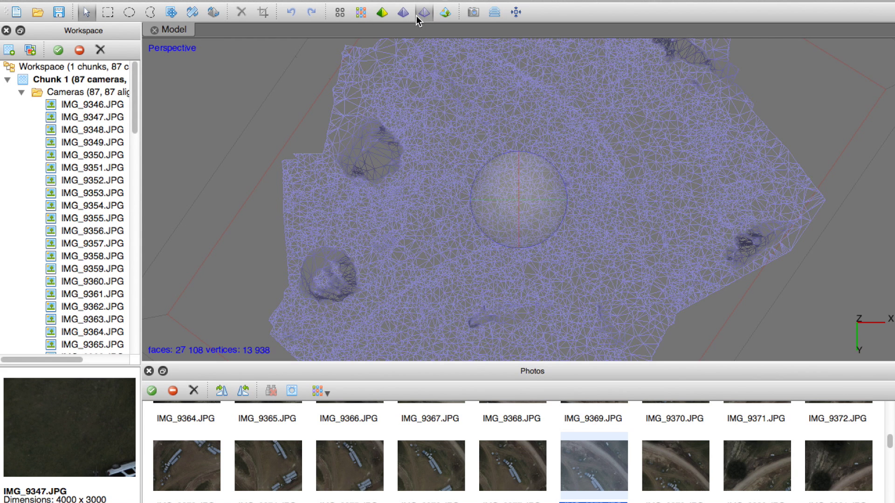
pyautogui.click(362, 14)
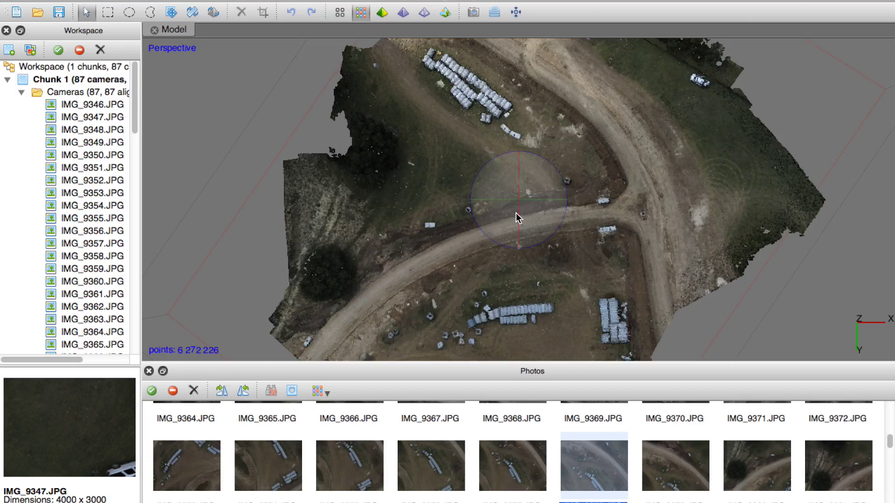
pyautogui.scroll(5, 516, 216)
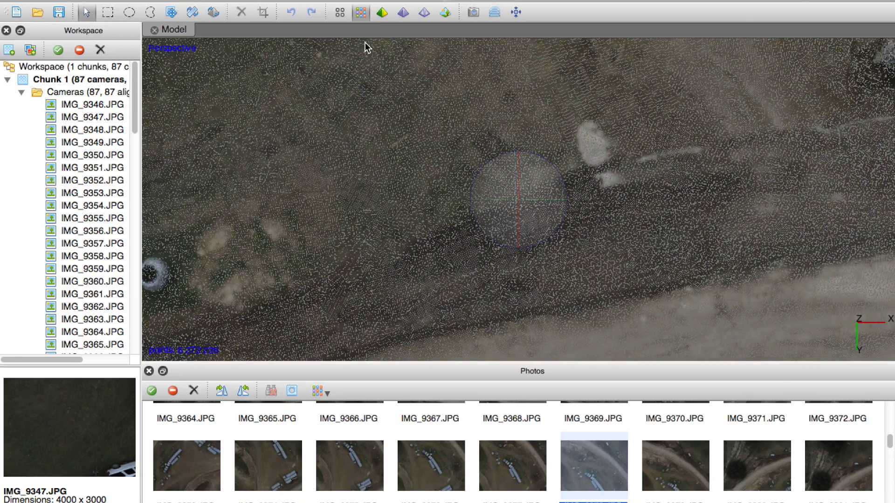
pyautogui.click(340, 11)
pyautogui.scroll(-8, 416, 192)
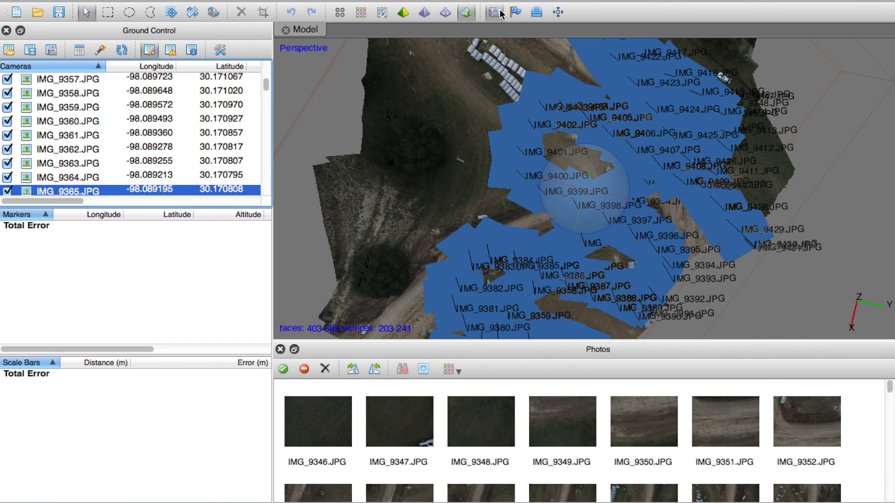
# In the ground control project, hide the camera positions and inspect the dense cloud classes up close
pyautogui.click(494, 13)
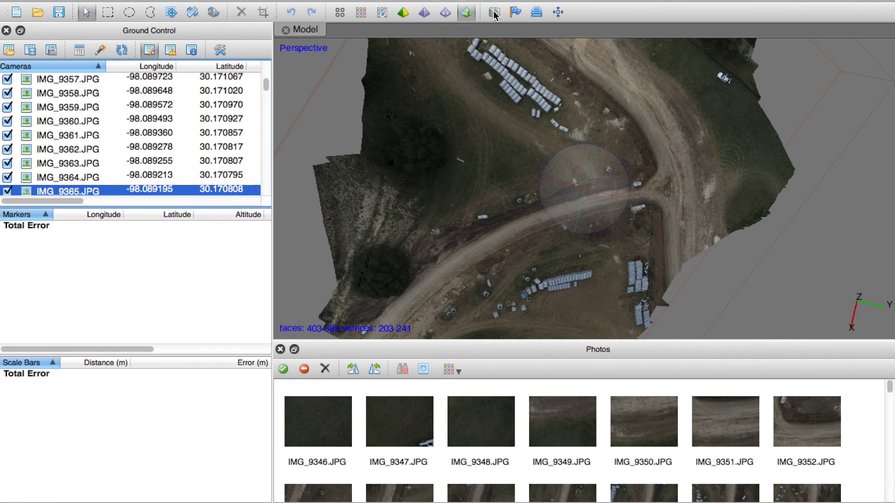
pyautogui.click(382, 13)
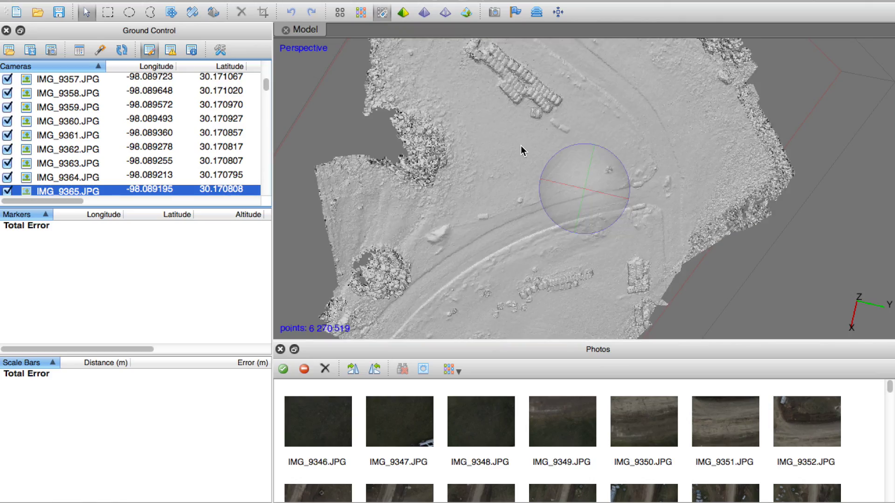
pyautogui.scroll(6, 521, 146)
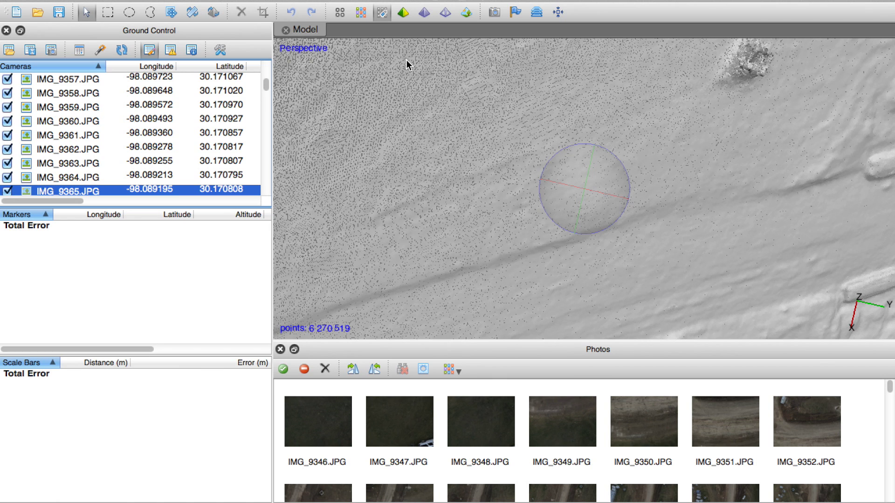
# Display the coloured dense cloud and examine the site from close up, from an oblique angle and from overhead
pyautogui.click(361, 13)
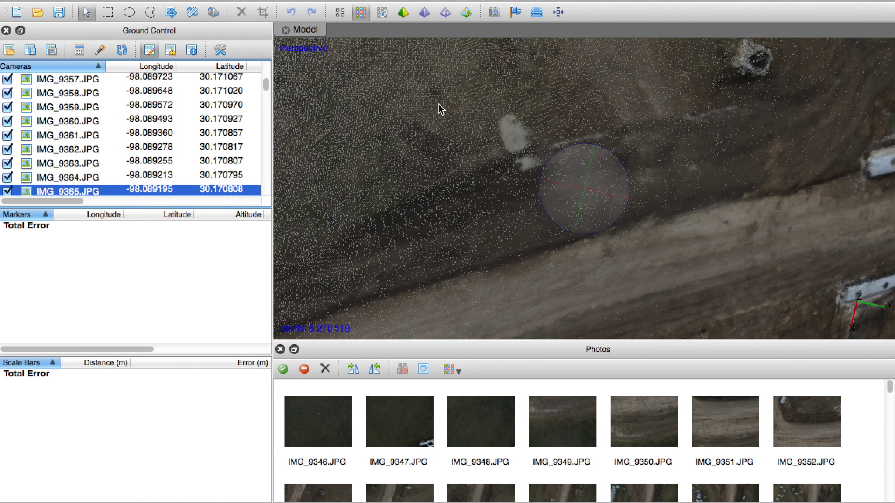
pyautogui.scroll(-2, 466, 117)
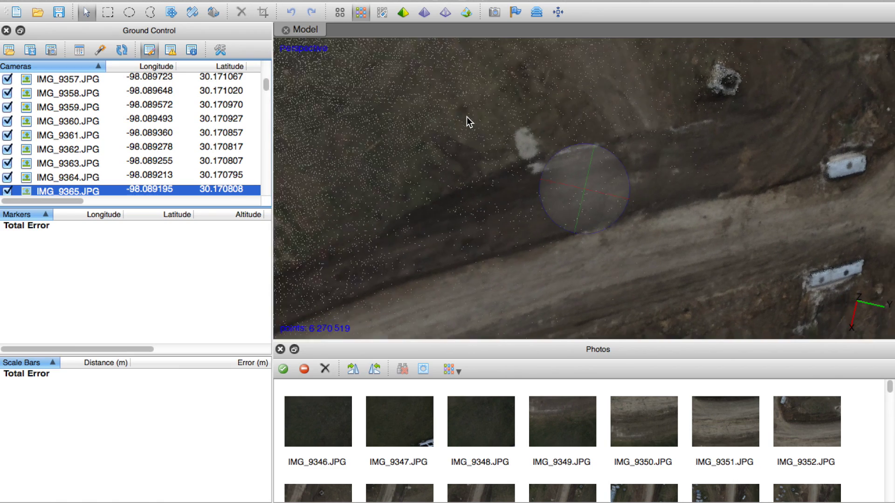
pyautogui.scroll(-2, 466, 117)
pyautogui.moveTo(578, 172); pyautogui.dragTo(591, 150)
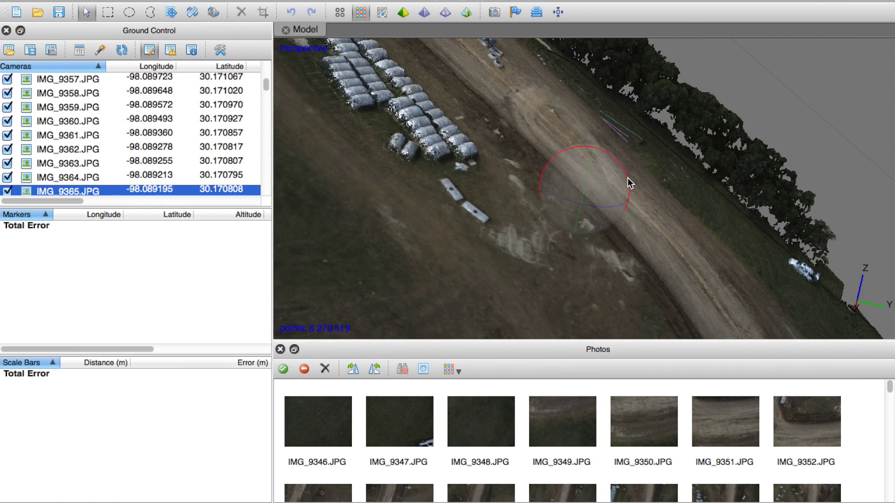
pyautogui.moveTo(629, 183); pyautogui.dragTo(615, 157)
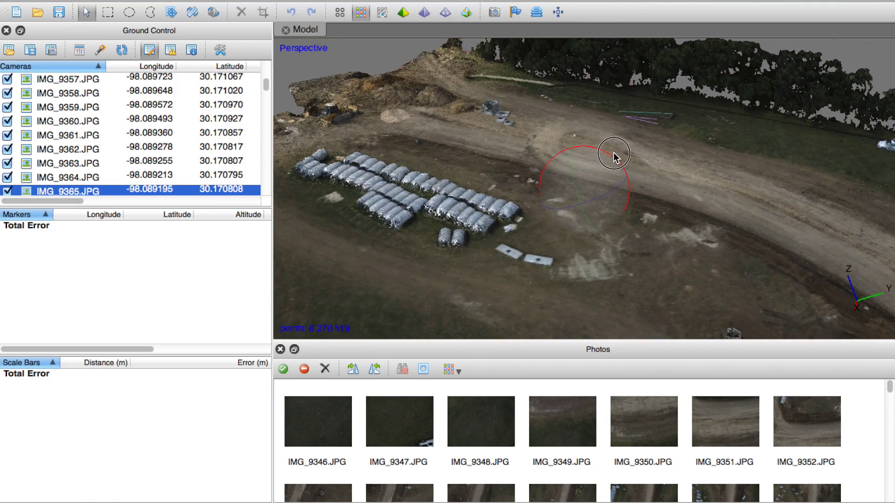
pyautogui.scroll(-3, 615, 157)
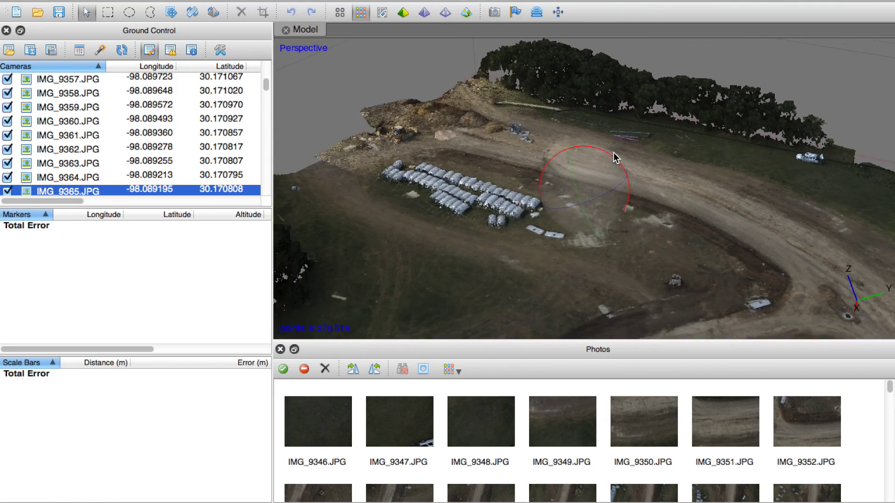
pyautogui.scroll(-5, 614, 157)
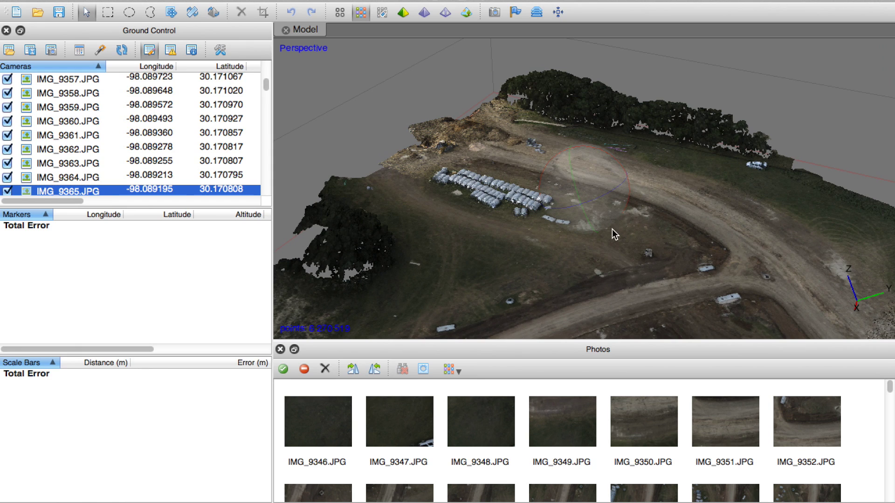
pyautogui.moveTo(578, 203); pyautogui.dragTo(582, 238)
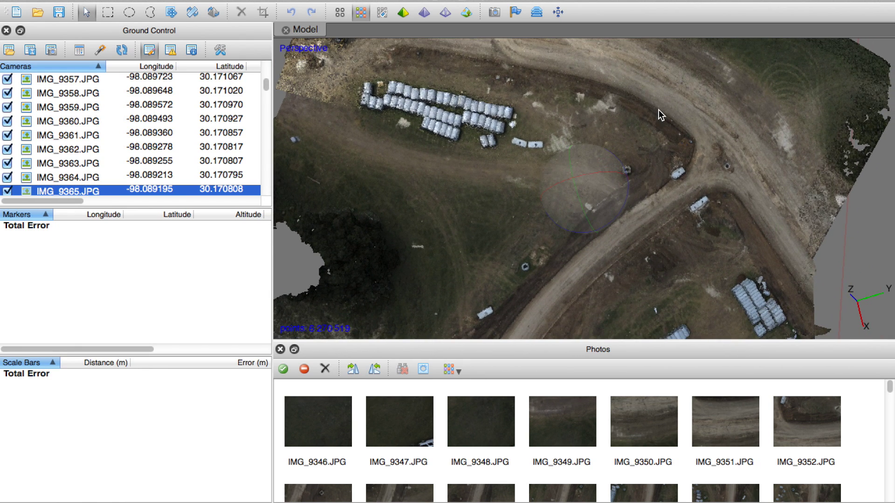
pyautogui.scroll(-5, 650, 109)
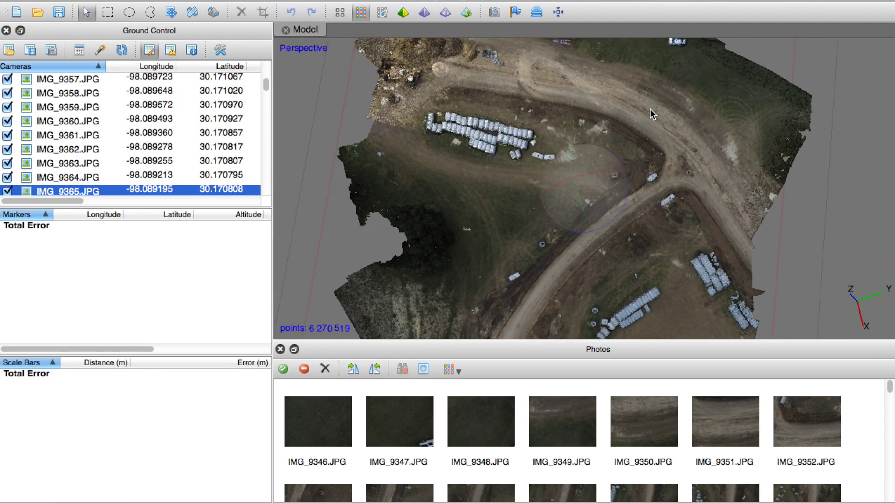
# Measure the surface area and volume of the ground control project's mesh
pyautogui.scroll(5, 651, 109)
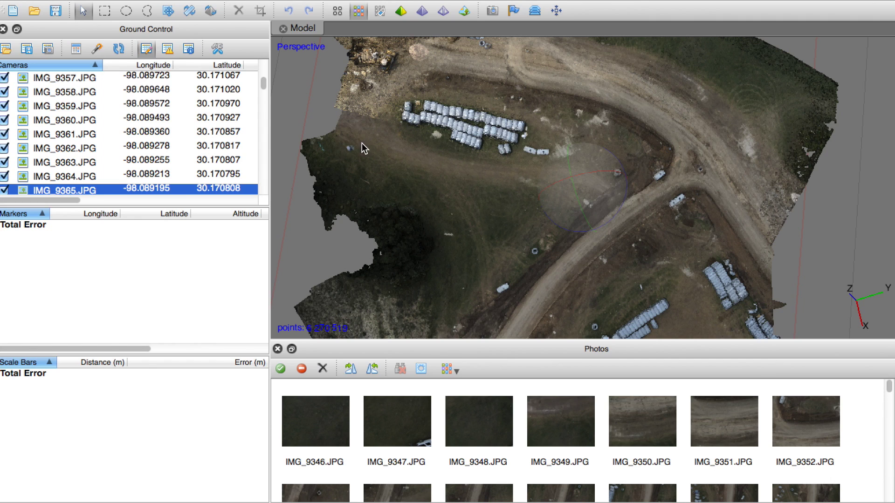
pyautogui.click(279, 0)
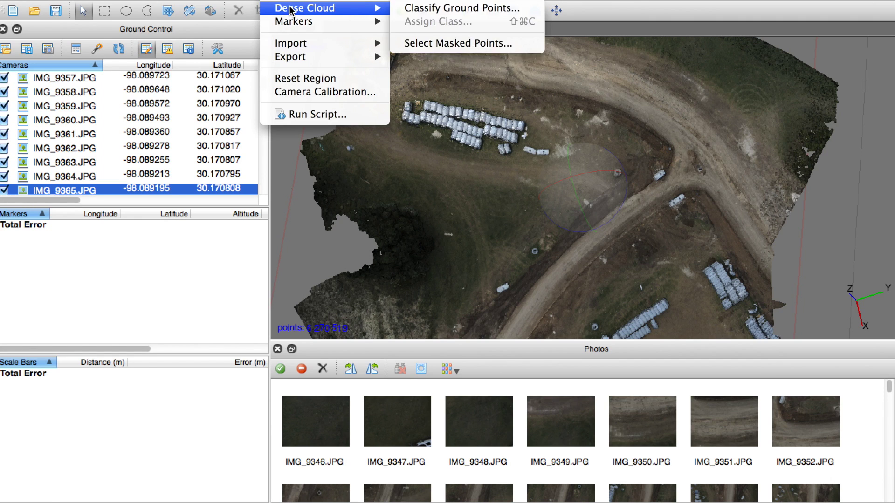
pyautogui.moveTo(340, 1)
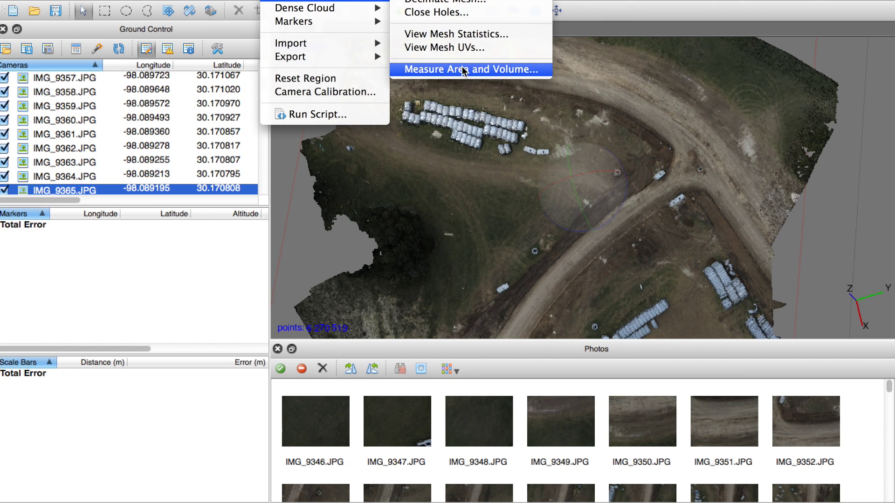
pyautogui.click(493, 71)
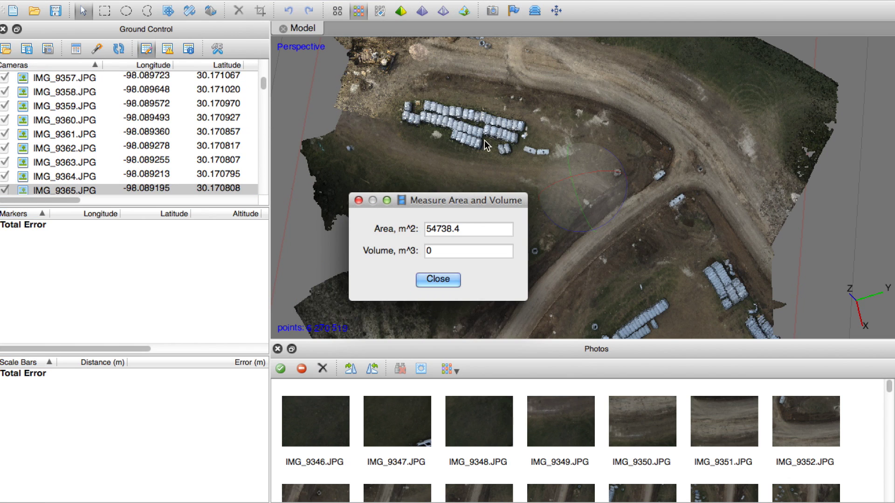
pyautogui.moveTo(460, 229); pyautogui.dragTo(421, 231)
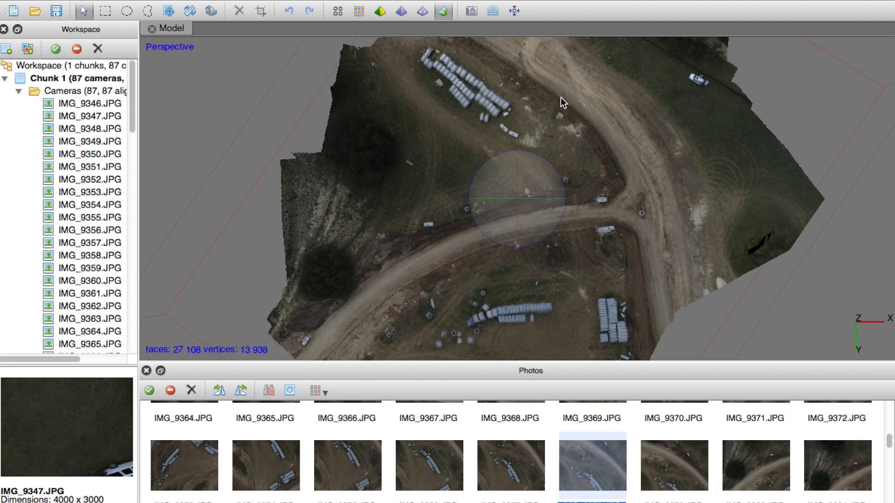
# In the project without ground control, check the file type choices for exporting the model's texture and cancel the export
pyautogui.scroll(5, 573, 124)
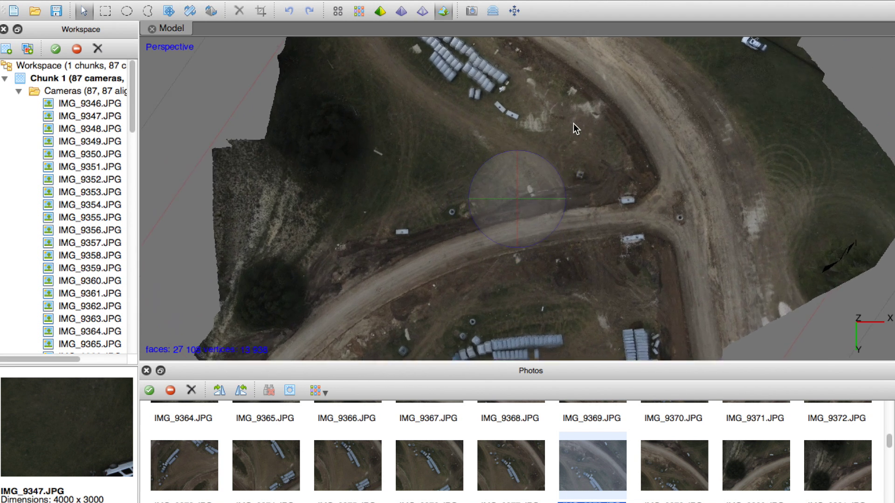
pyautogui.scroll(3, 573, 124)
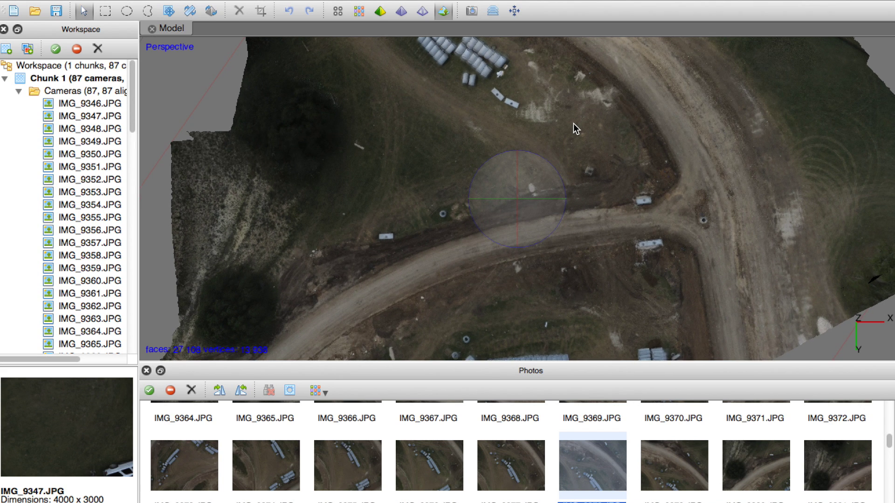
pyautogui.click(280, 1)
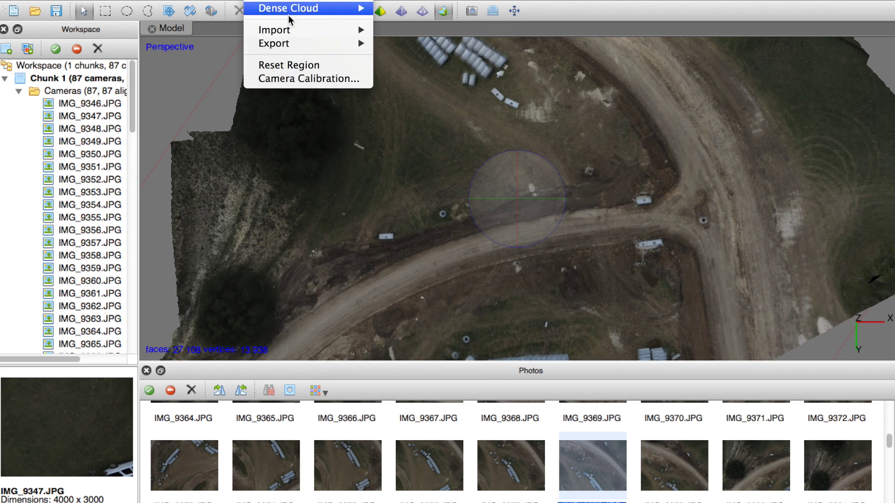
pyautogui.moveTo(280, 43)
pyautogui.click(441, 45)
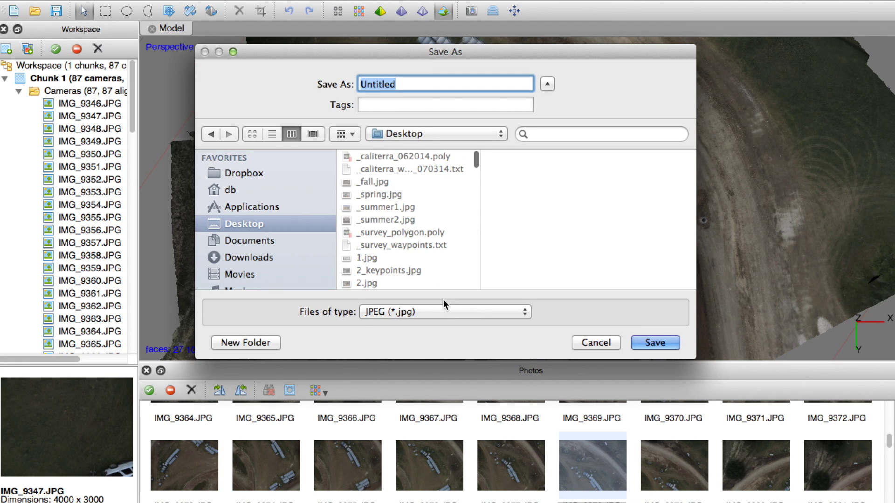
pyautogui.click(444, 306)
pyautogui.click(595, 342)
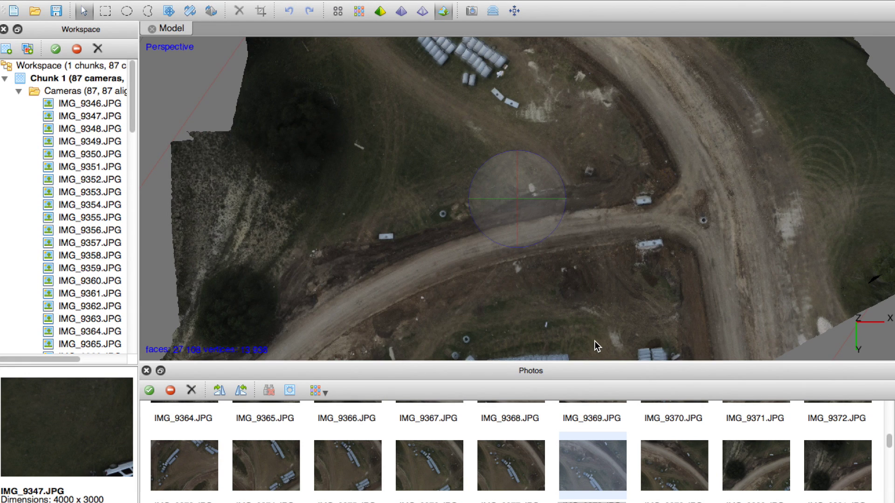
# Switch to the ground control project and review its orthophoto and DEM export options
pyautogui.press('super+Tab')
pyautogui.press('super+Tab')
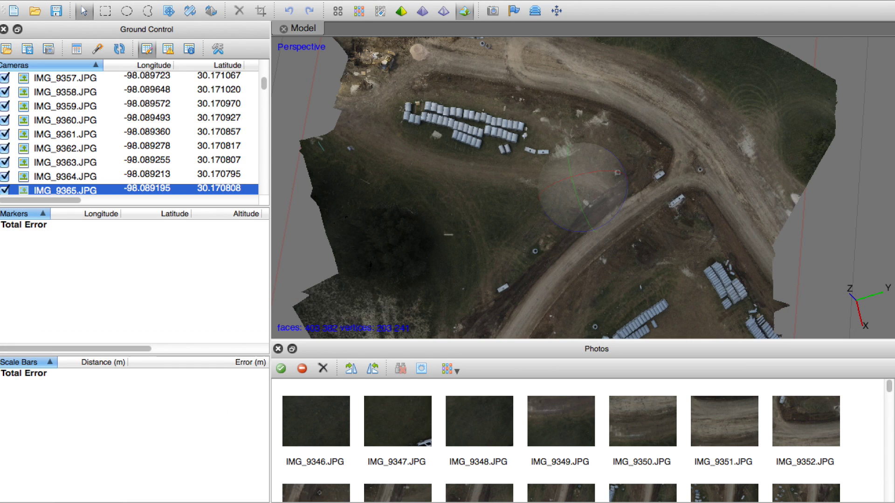
pyautogui.click(122, 0)
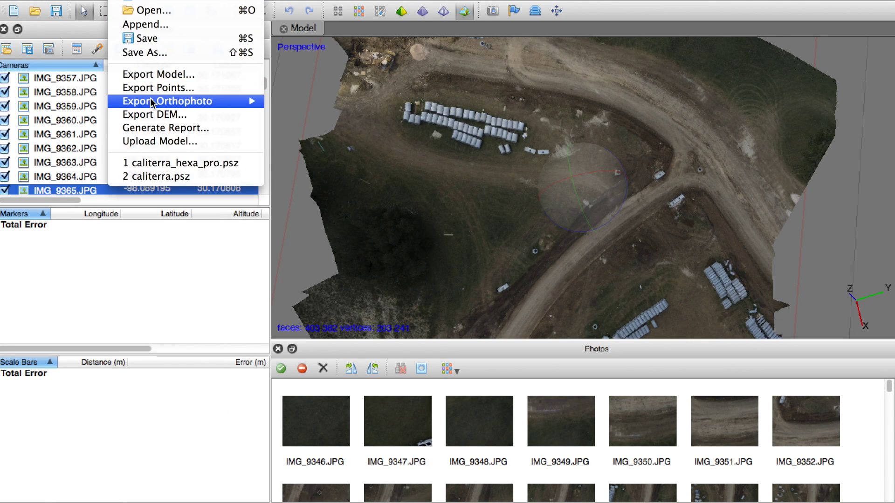
pyautogui.moveTo(151, 102)
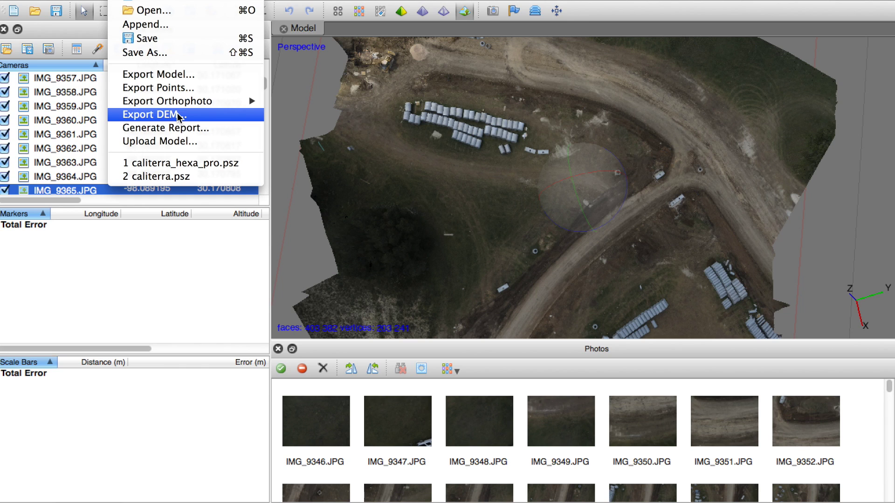
pyautogui.click(49, 98)
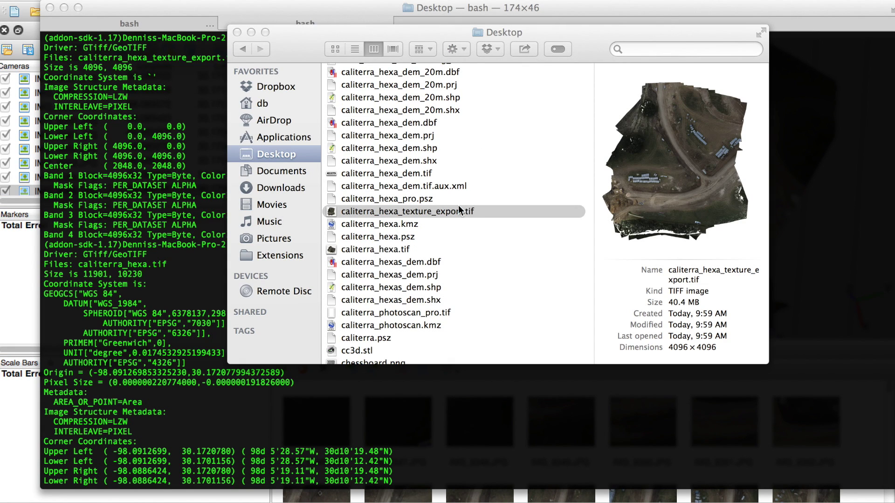
# Compare the previews and file details of caliterra_hexa_texture_export.tif and caliterra_hexa.tif in the Desktop folder
pyautogui.click(429, 217)
pyautogui.press('Return')
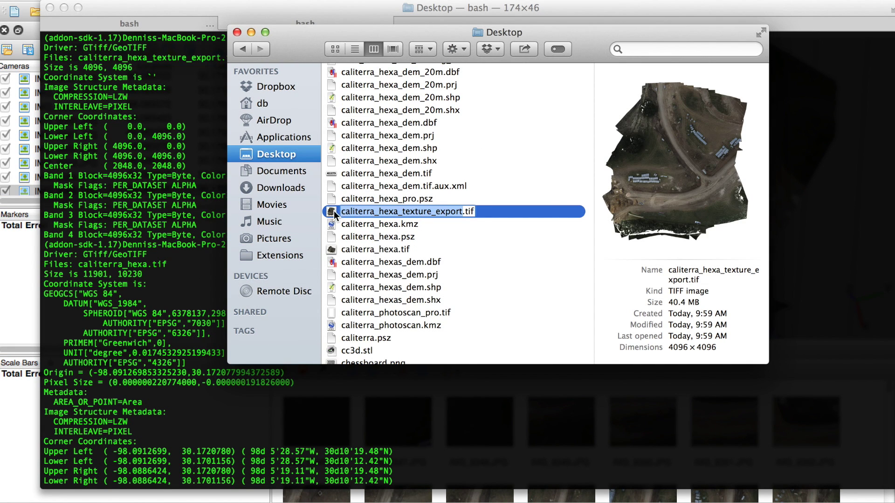
pyautogui.press('Return')
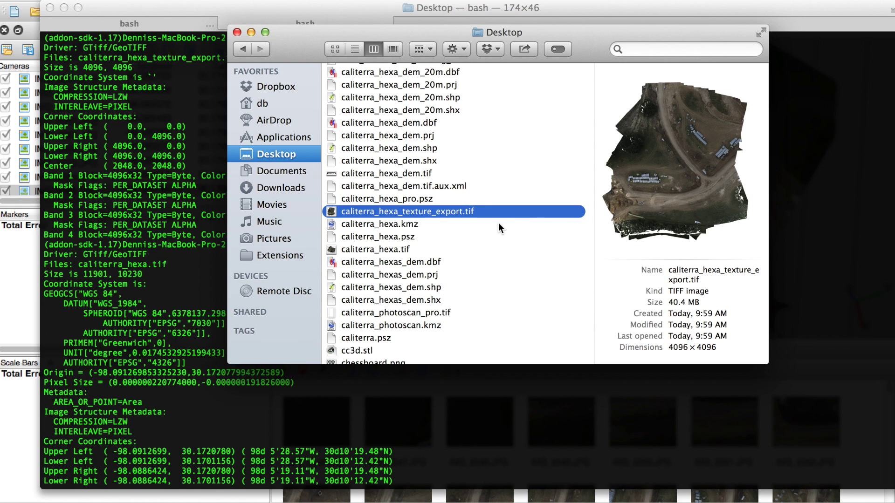
pyautogui.click(387, 248)
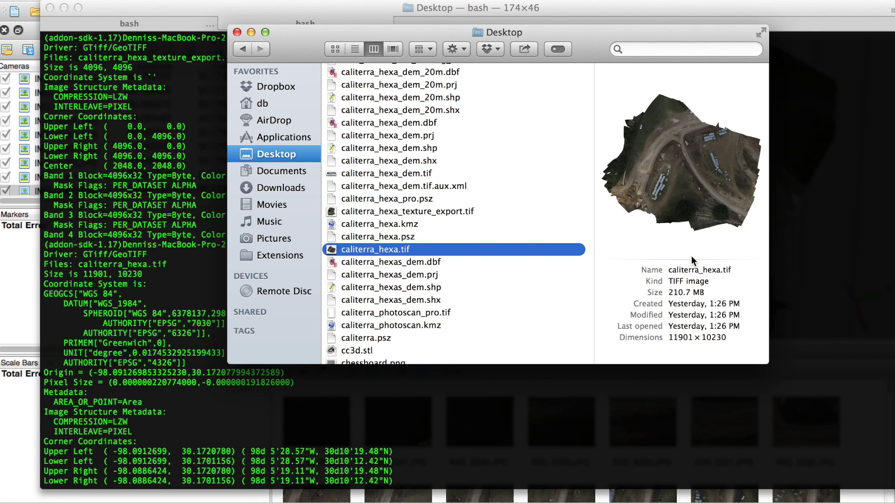
# Switch to the terminal and examine the gdalinfo output for caliterra_hexa_texture_export.tif, including its size and coordinate system
pyautogui.click(155, 147)
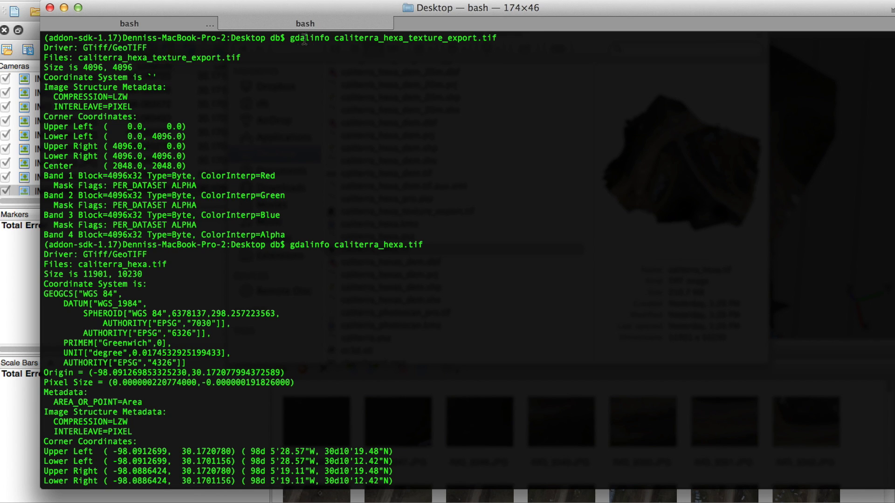
pyautogui.moveTo(290, 38); pyautogui.dragTo(328, 38)
pyautogui.doubleClick(405, 38)
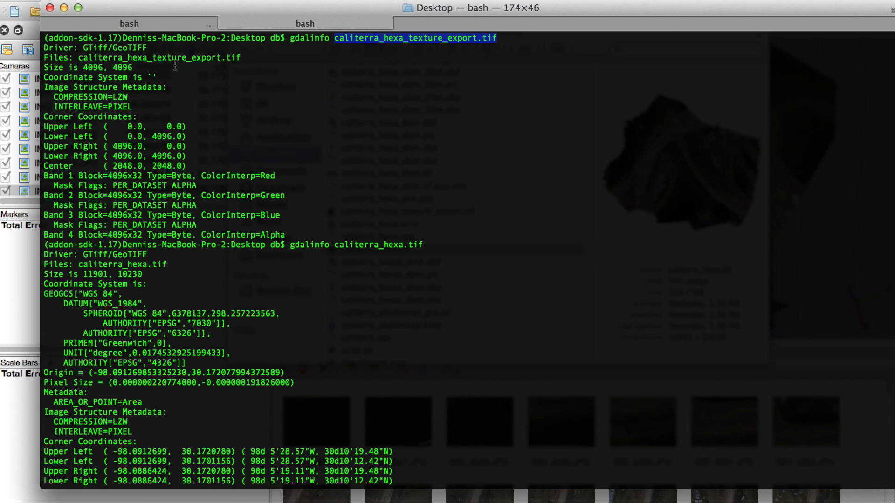
pyautogui.moveTo(97, 63); pyautogui.dragTo(187, 215)
pyautogui.click(97, 62)
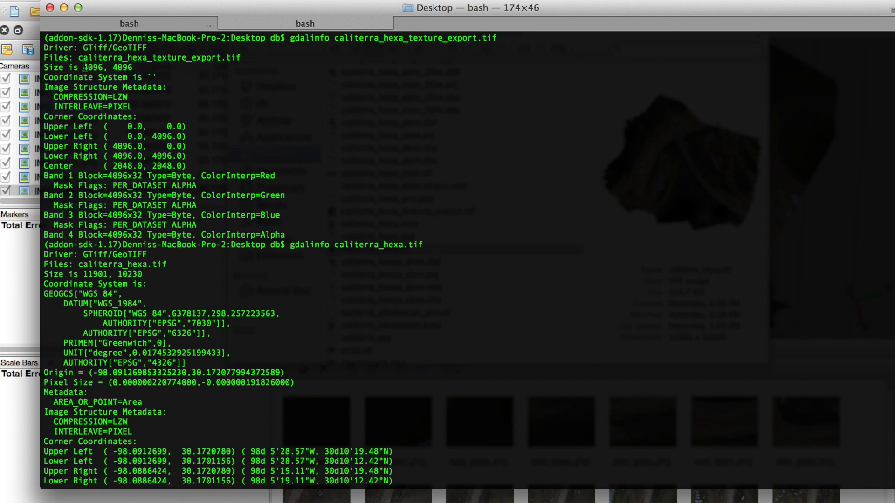
pyautogui.moveTo(82, 77); pyautogui.dragTo(129, 89)
# Examine the coordinate system, EPSG code and corner coordinates in the gdalinfo output for caliterra_hexa.tif
pyautogui.scroll(-3, 151, 112)
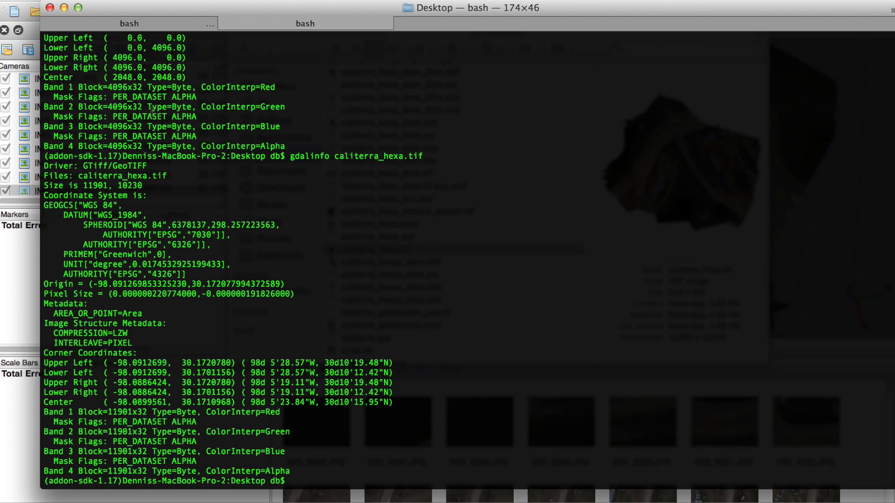
pyautogui.doubleClick(356, 156)
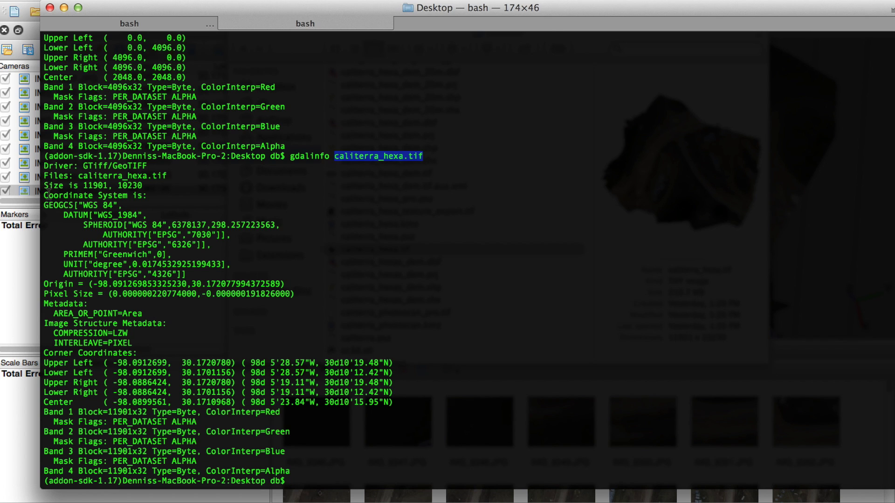
pyautogui.moveTo(46, 195); pyautogui.dragTo(162, 294)
pyautogui.doubleClick(128, 274)
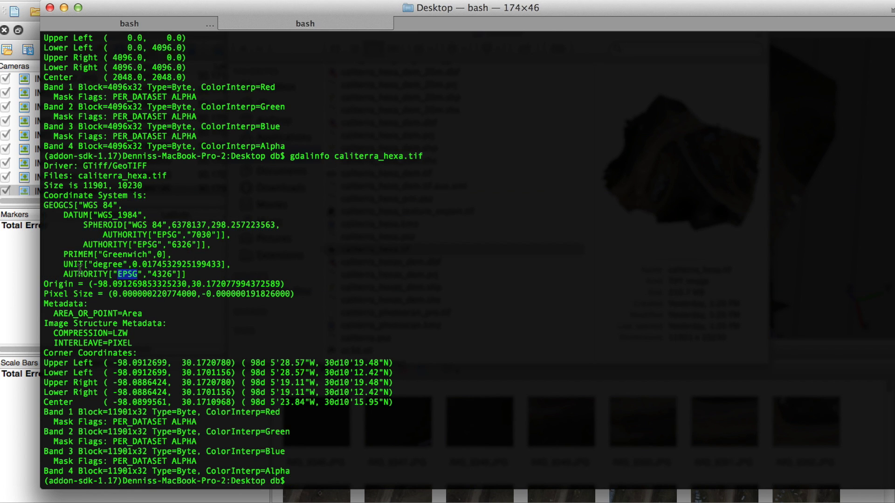
pyautogui.doubleClick(161, 274)
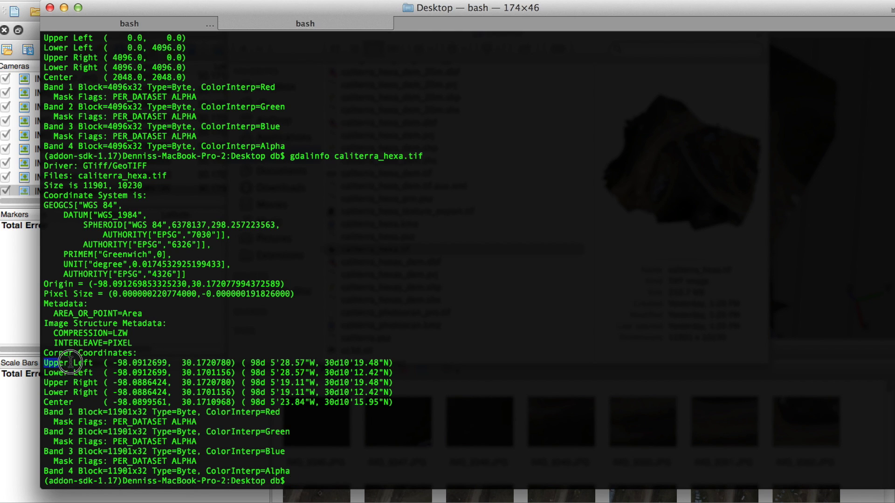
pyautogui.moveTo(210, 363); pyautogui.dragTo(394, 400)
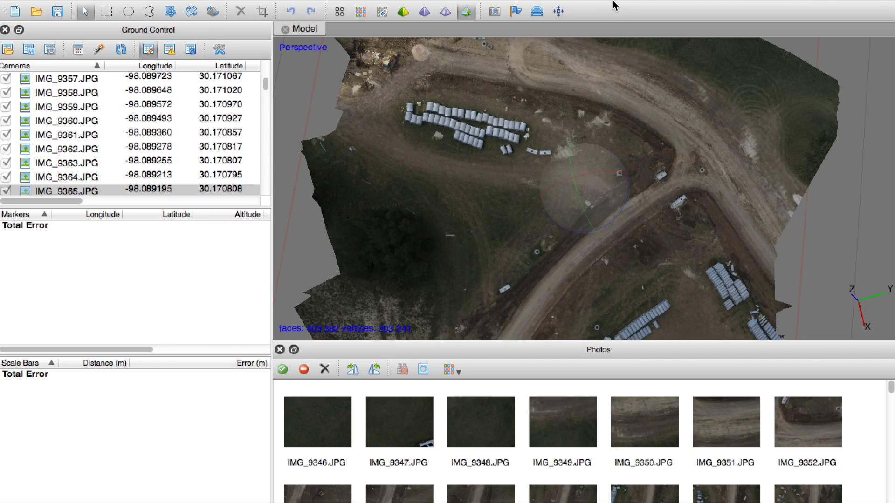
# View the ground control model from the side and choose the DEM export
pyautogui.moveTo(580, 206); pyautogui.dragTo(549, 137)
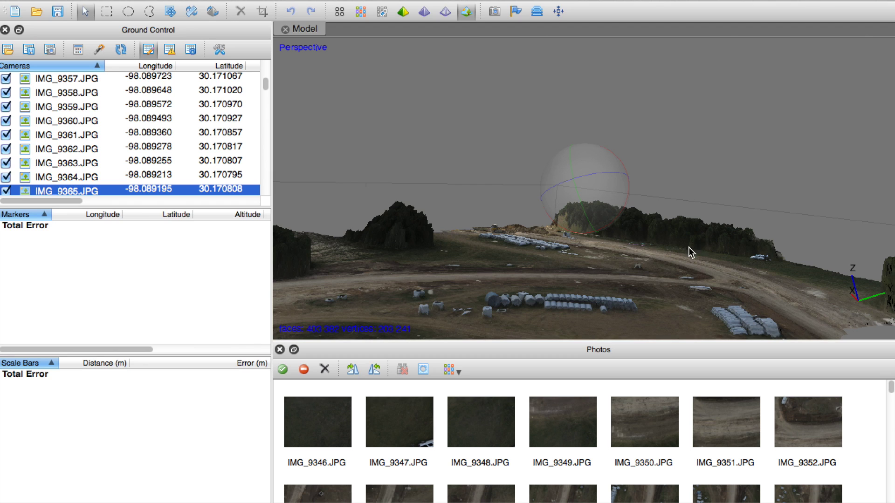
pyautogui.click(192, 0)
pyautogui.moveTo(182, 105)
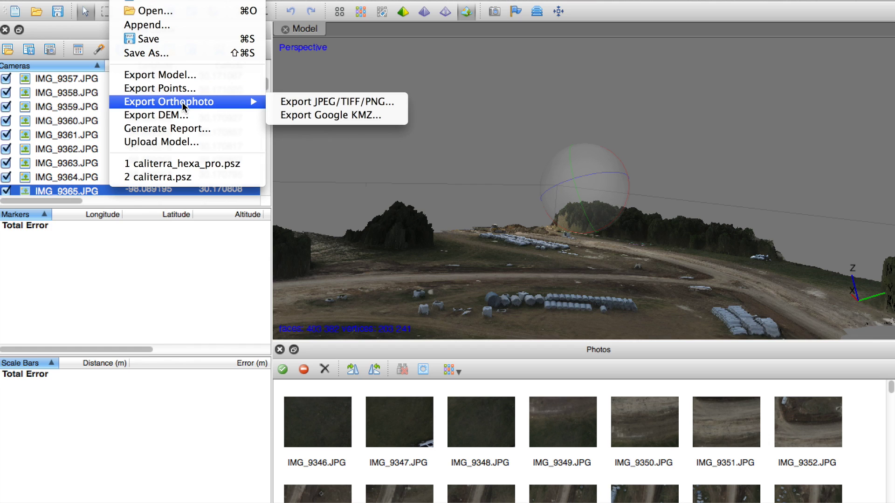
pyautogui.click(183, 114)
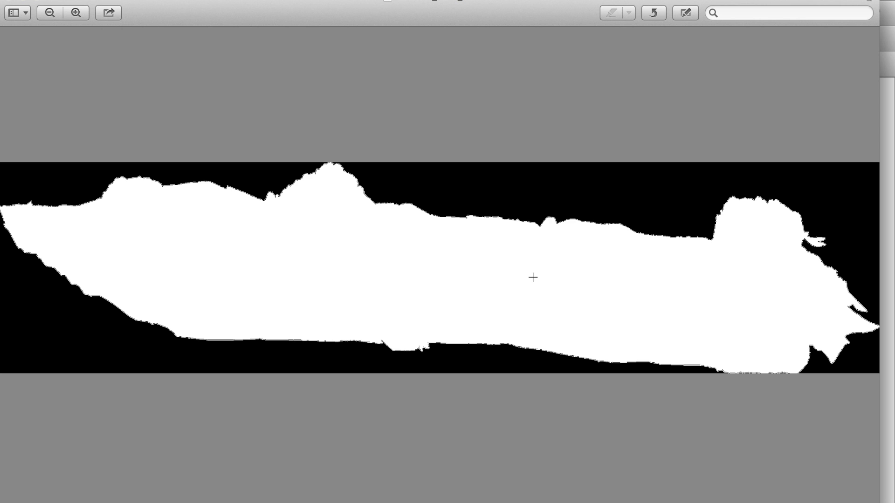
# Switch to QGIS and inspect the greyscale DEM layer at different scales
pyautogui.press('super+Tab')
pyautogui.press('super+Tab')
pyautogui.press('super+Tab')
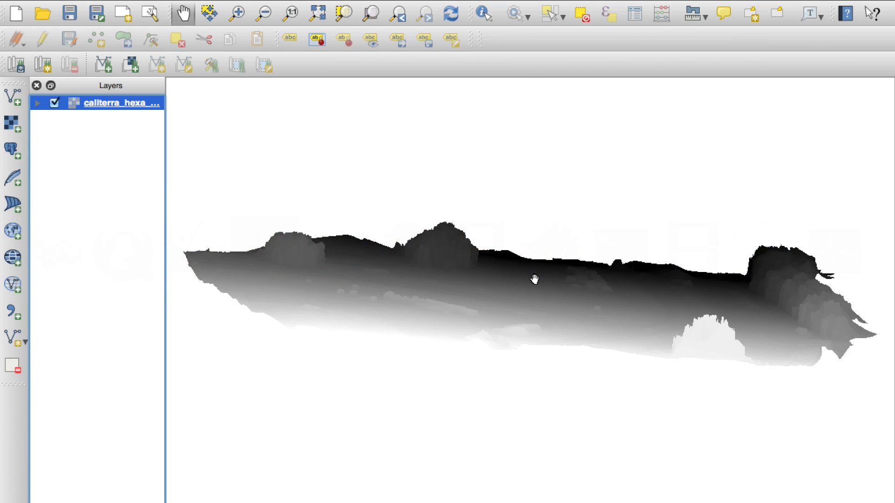
pyautogui.scroll(1, 516, 314)
pyautogui.scroll(-2, 516, 314)
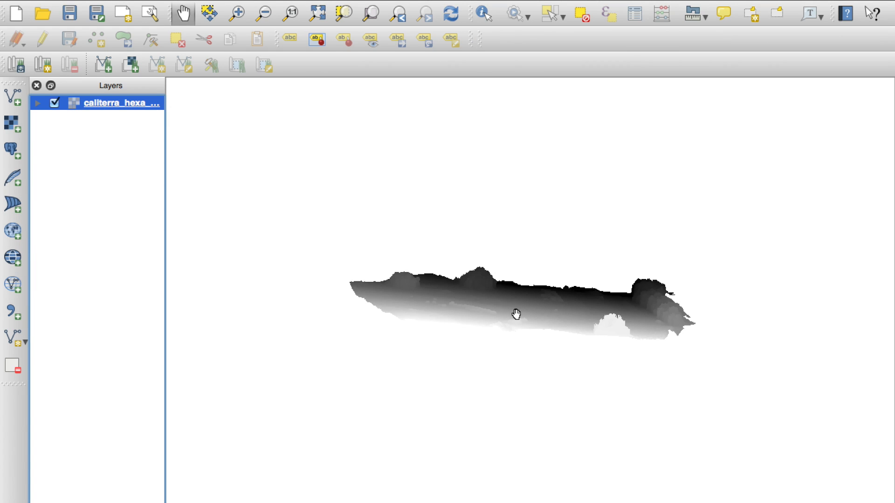
pyautogui.scroll(1, 517, 314)
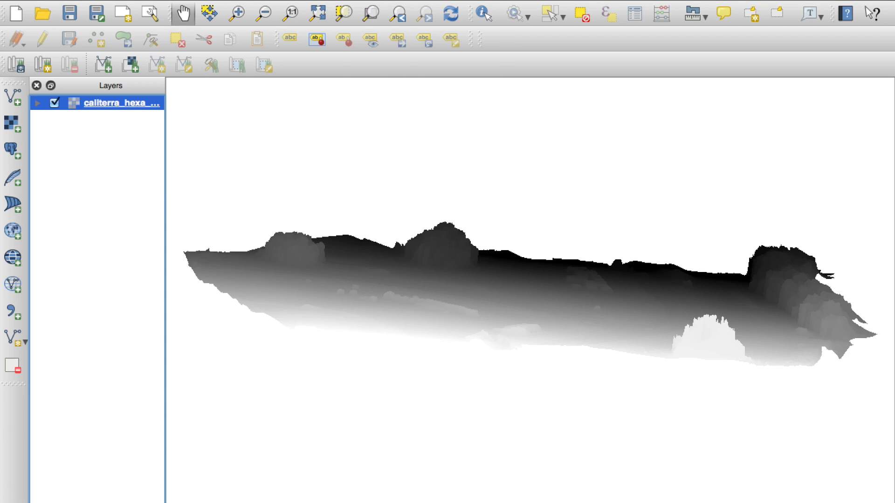
# Set up a contour extraction from the caliterra_hexa_dem raster with ELEV enabled as the elevation attribute name
pyautogui.click(370, 0)
pyautogui.moveTo(416, 76)
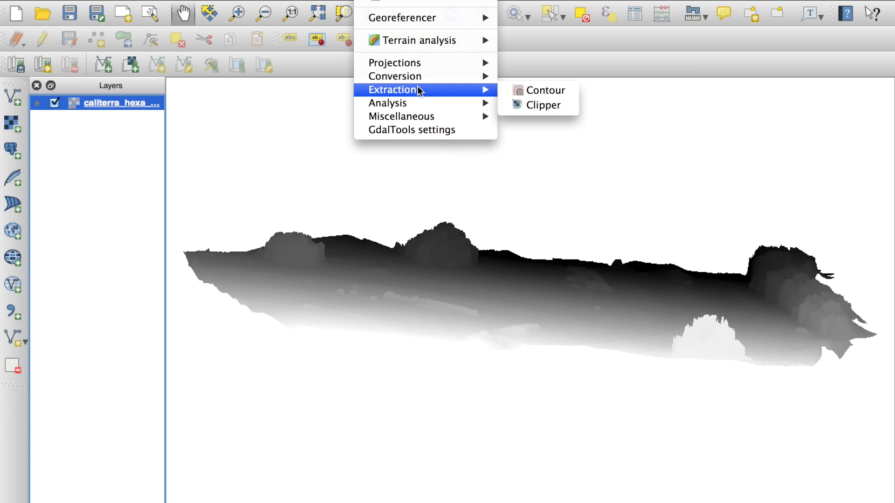
pyautogui.click(564, 92)
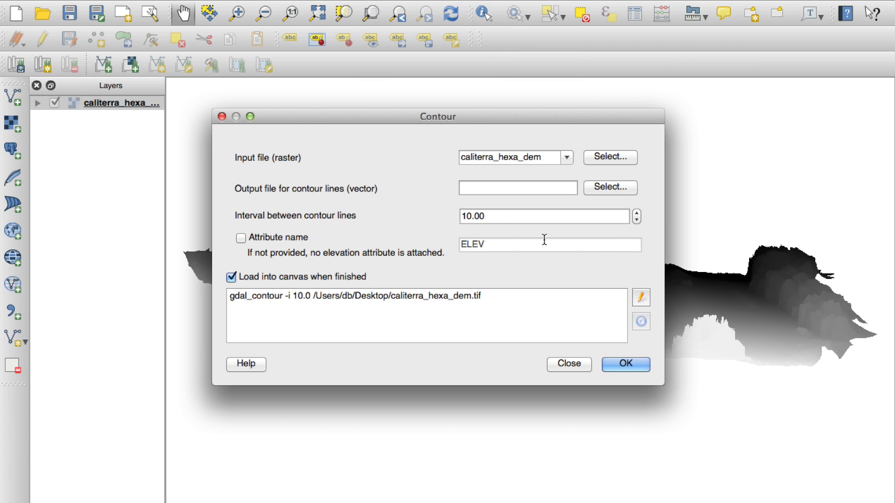
pyautogui.click(513, 216)
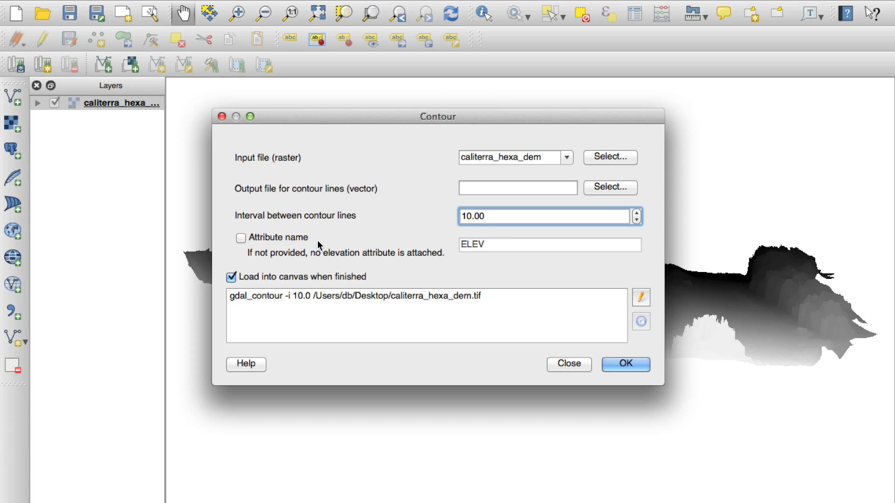
pyautogui.click(241, 238)
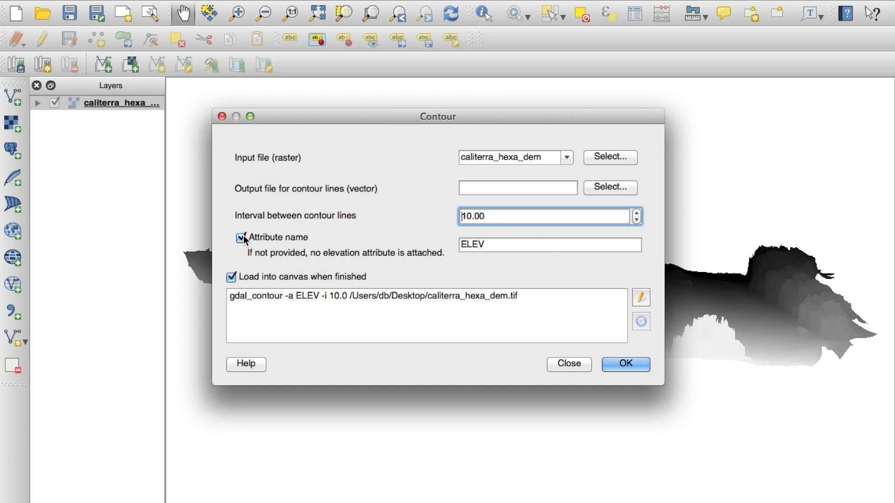
pyautogui.click(484, 244)
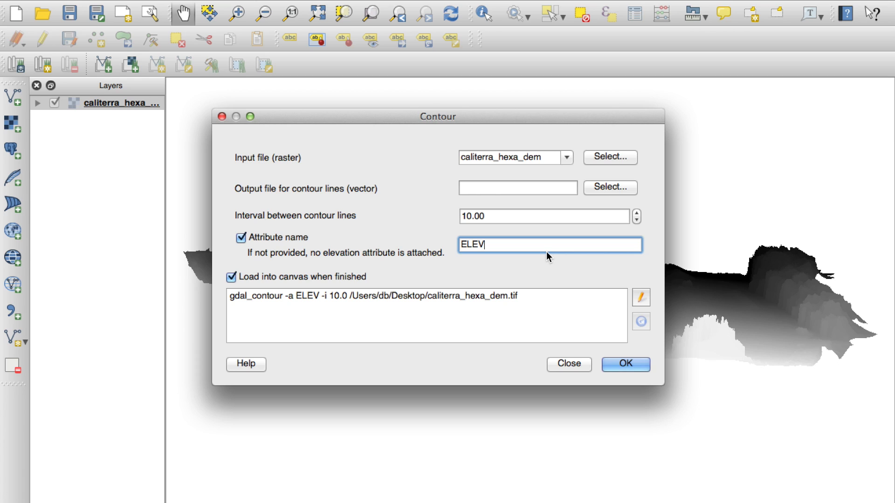
# Set the contour output file to caliterra_hexa_dem2.shp on the desktop and generate the contour lines
pyautogui.click(600, 187)
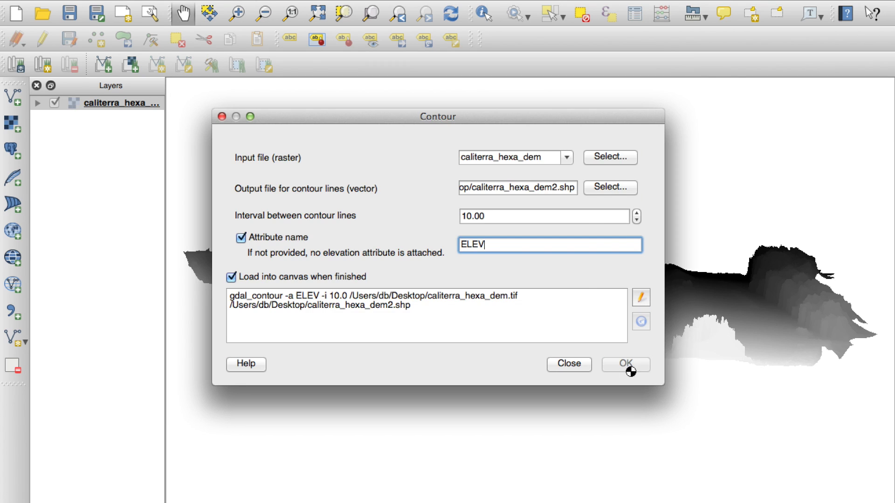
pyautogui.click(627, 366)
pyautogui.click(479, 264)
pyautogui.click(432, 280)
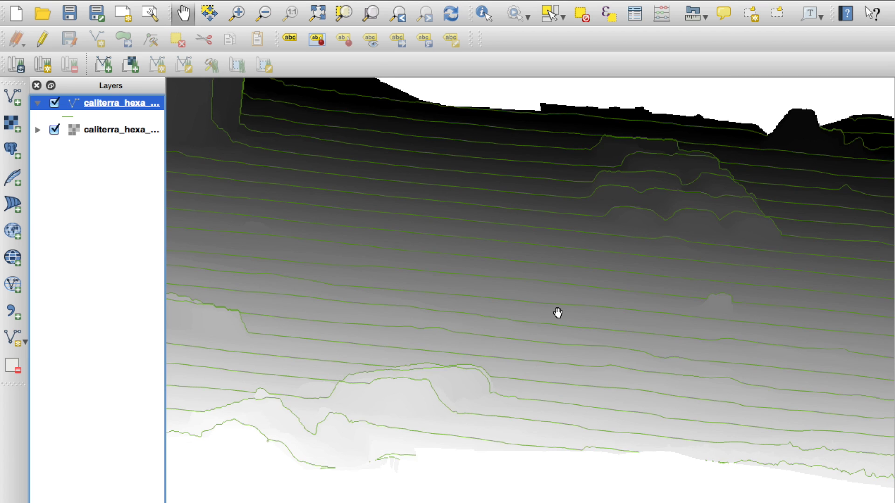
# Inspect the generated contour lines over the DEM at different scales
pyautogui.scroll(-3, 558, 313)
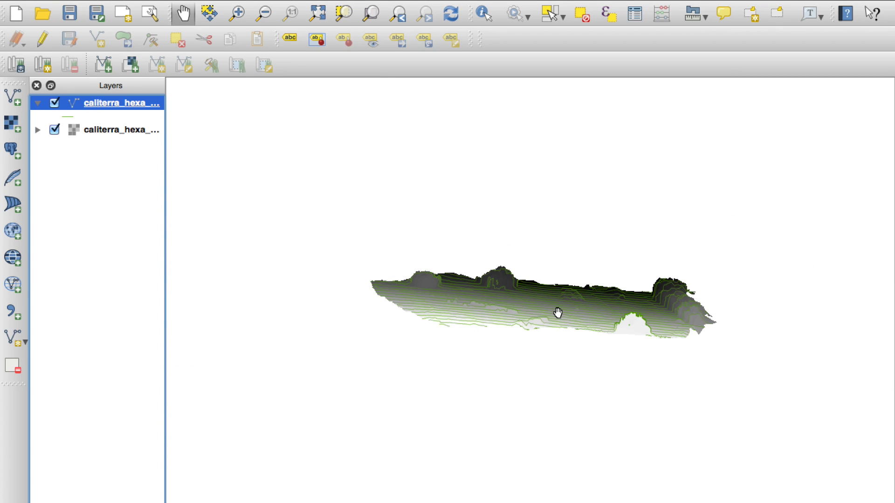
pyautogui.scroll(3, 558, 313)
pyautogui.scroll(-1, 558, 314)
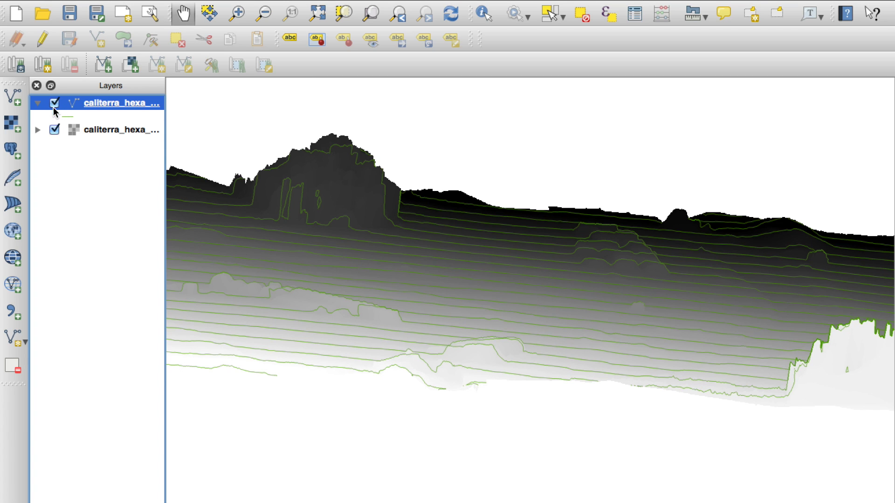
# Hide the DEM raster layer to examine the contour lines on their own, and turn the raster back on
pyautogui.click(54, 130)
pyautogui.scroll(-1, 519, 263)
pyautogui.scroll(2, 518, 262)
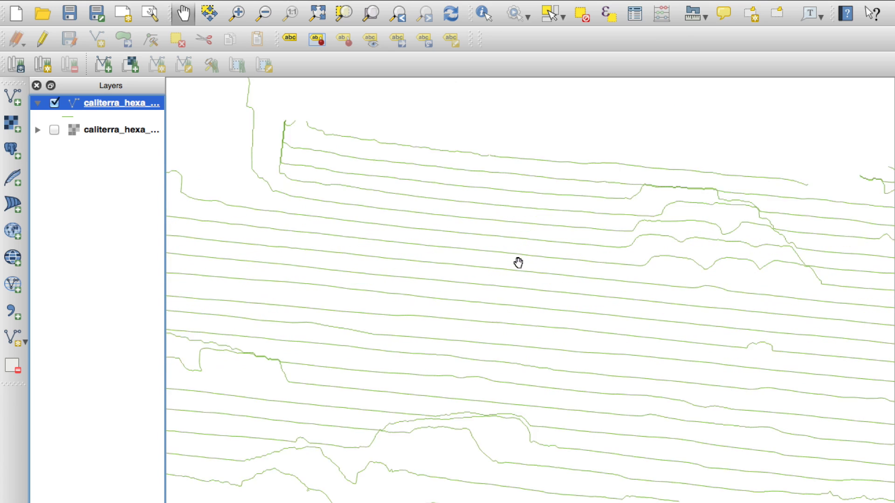
pyautogui.scroll(1, 521, 233)
pyautogui.scroll(-4, 521, 186)
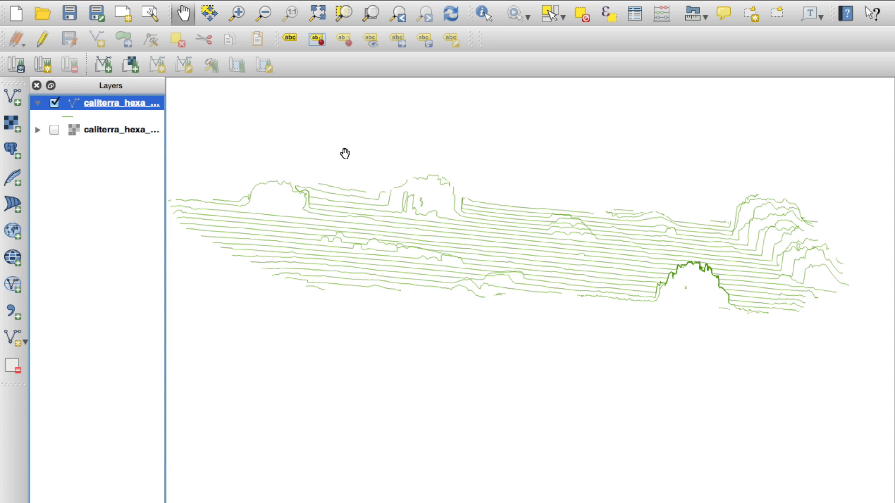
pyautogui.click(54, 130)
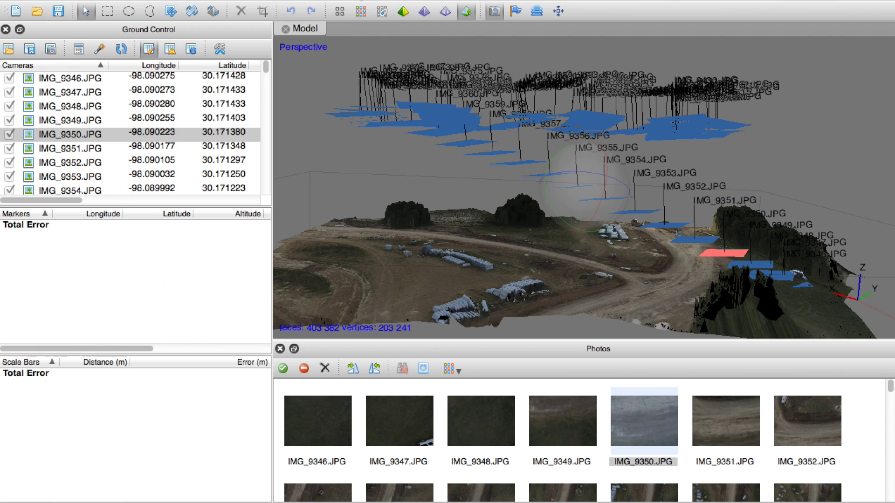
# Switch to PhotoScan and go through the cameras from IMG_9347.JPG to IMG_9389.JPG one by one, following their positions above the model
pyautogui.click(350, 4)
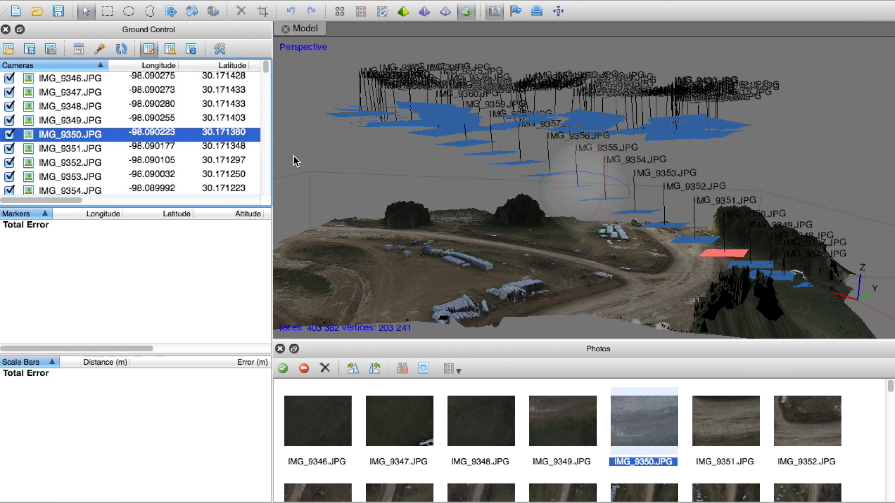
pyautogui.click(154, 92)
pyautogui.press('Down')
pyautogui.press('Down')
pyautogui.press('Down')
pyautogui.press('Down')
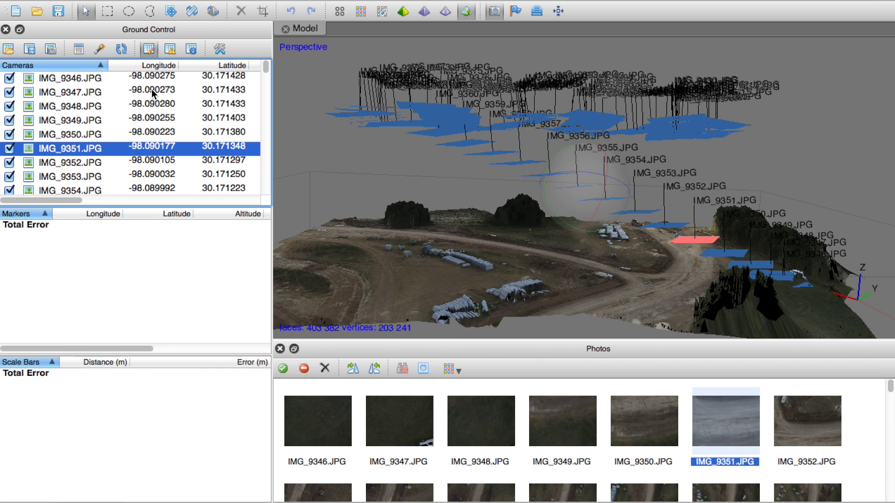
pyautogui.press('Down')
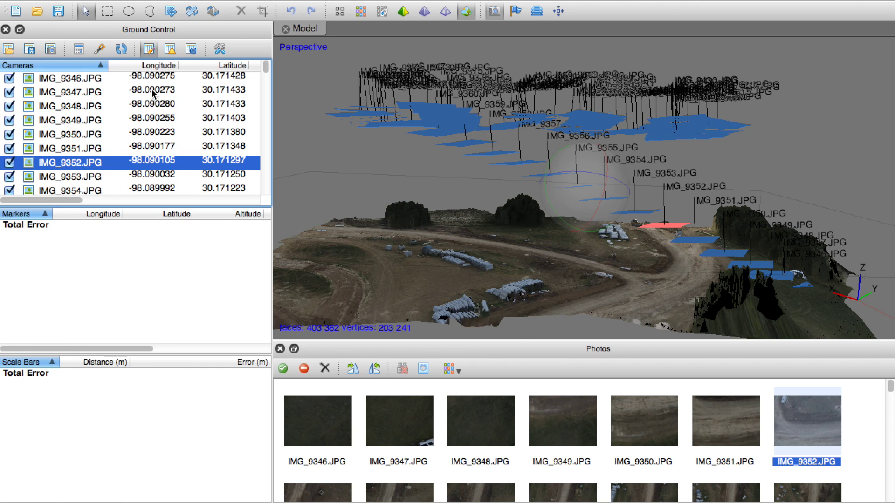
pyautogui.press('Down')
pyautogui.press('Down')
pyautogui.press('Down')
pyautogui.press('Down')
pyautogui.press('Down')
pyautogui.press('Down')
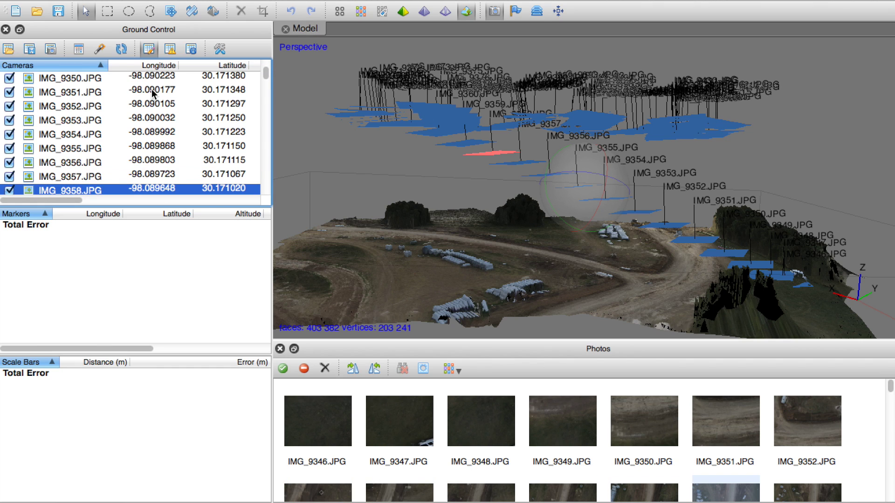
pyautogui.press('Down')
pyautogui.press('Down')
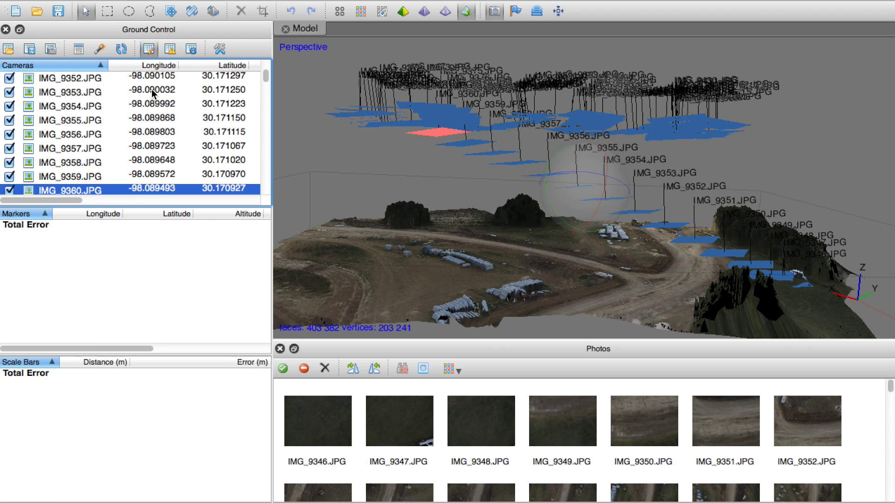
pyautogui.press('Down')
pyautogui.press('Down')
pyautogui.press('Down')
pyautogui.press('Down')
pyautogui.press('Down')
pyautogui.press('Down')
pyautogui.press('Down')
pyautogui.press('Down')
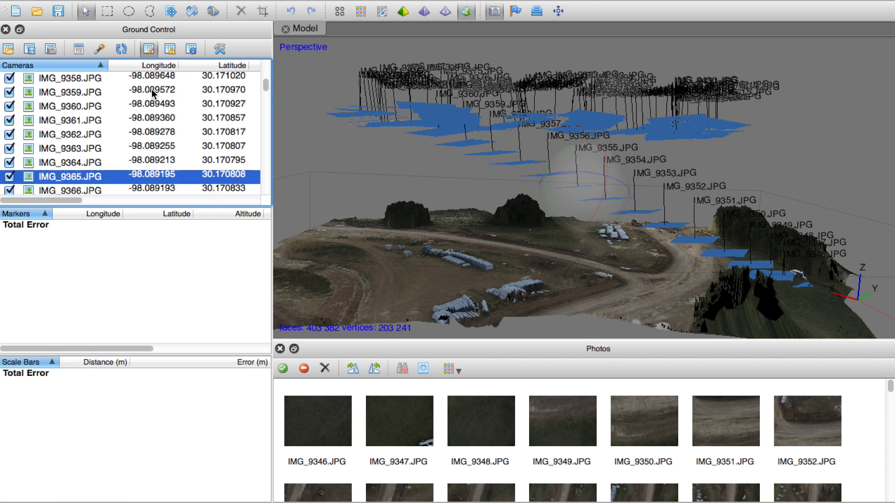
pyautogui.press('Down')
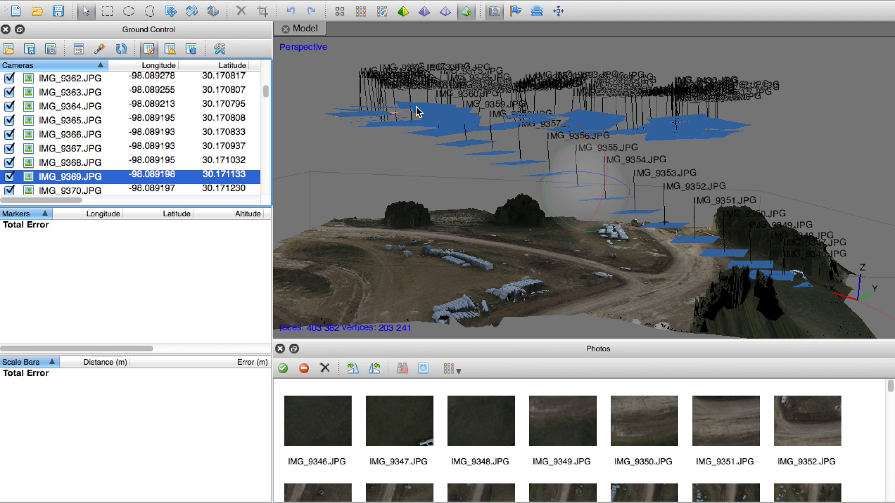
pyautogui.press('Down')
pyautogui.press('Down')
pyautogui.press('Down')
pyautogui.press('Down')
pyautogui.press('Down')
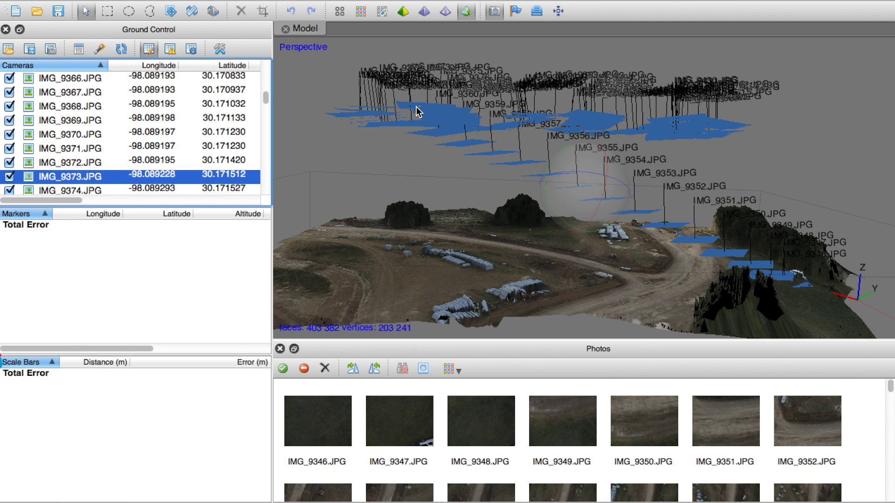
pyautogui.press('Down')
pyautogui.press('Down')
pyautogui.press('Down')
pyautogui.press('Down')
pyautogui.press('Down')
pyautogui.press('Down')
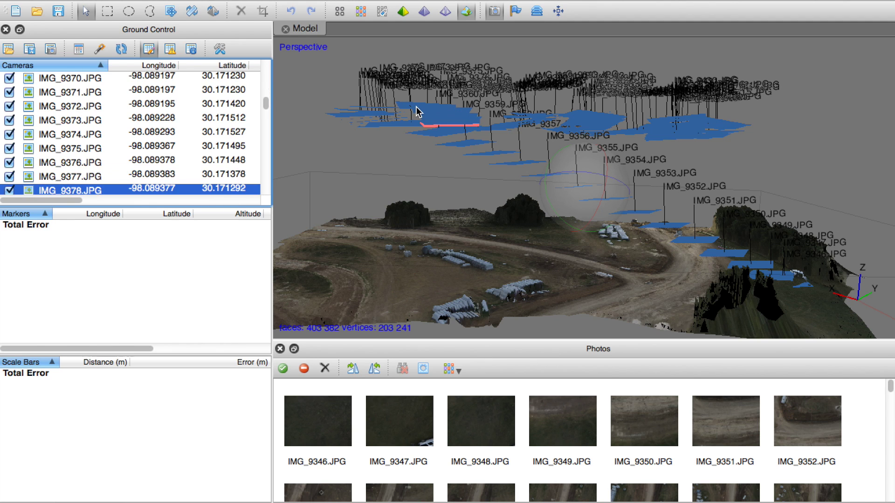
pyautogui.press('Down')
pyautogui.press('Down')
pyautogui.press('Down')
pyautogui.press('Down')
pyautogui.press('Down')
pyautogui.press('Down')
pyautogui.press('Down')
pyautogui.press('Down')
pyautogui.press('Down')
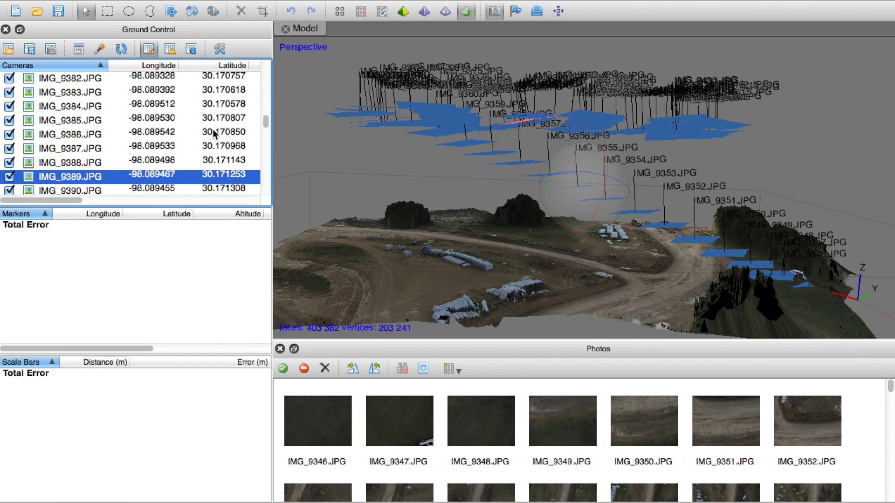
# Examine the longitude, latitude and altitude values of the remaining cameras and select IMG_9406.JPG to locate it in the model
pyautogui.scroll(-4, 214, 132)
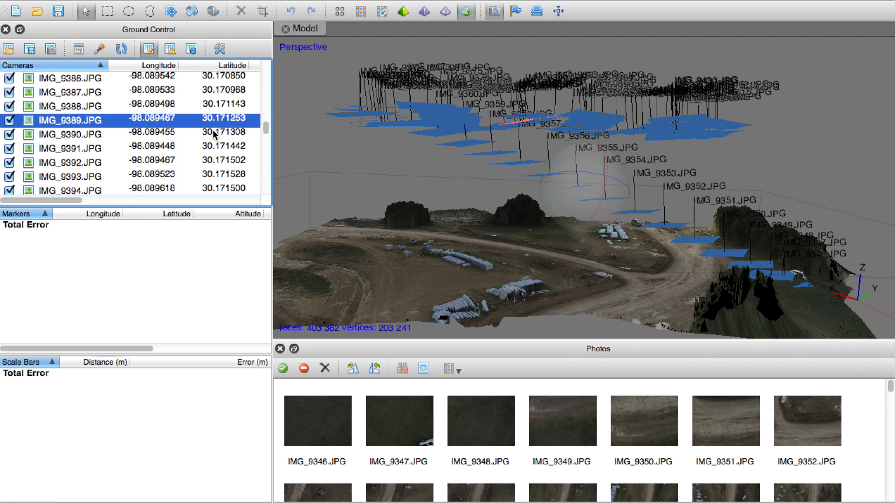
pyautogui.scroll(-10, 209, 149)
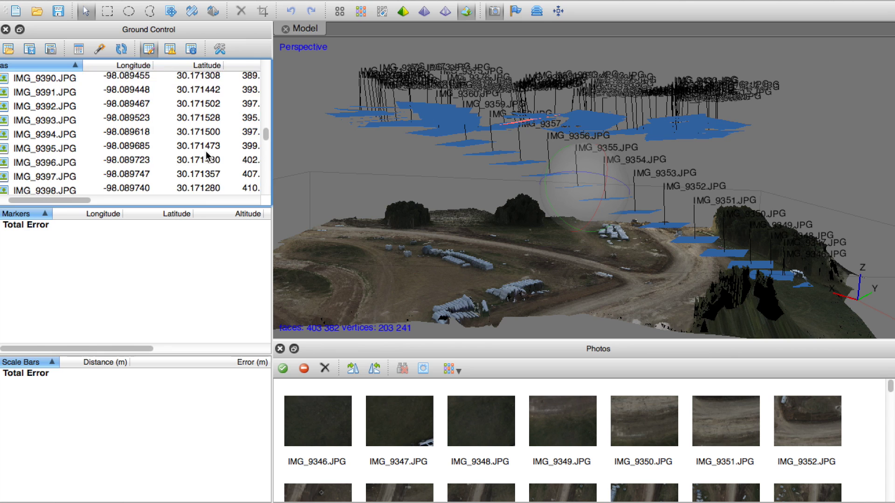
pyautogui.scroll(-5, 158, 154)
pyautogui.hscroll(2, 158, 153)
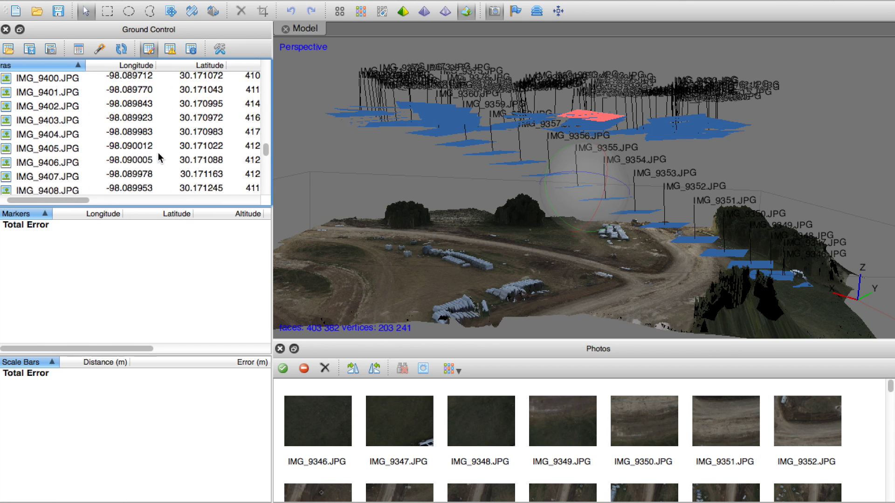
pyautogui.click(122, 149)
pyautogui.scroll(-2, 122, 149)
pyautogui.hscroll(-2, 123, 148)
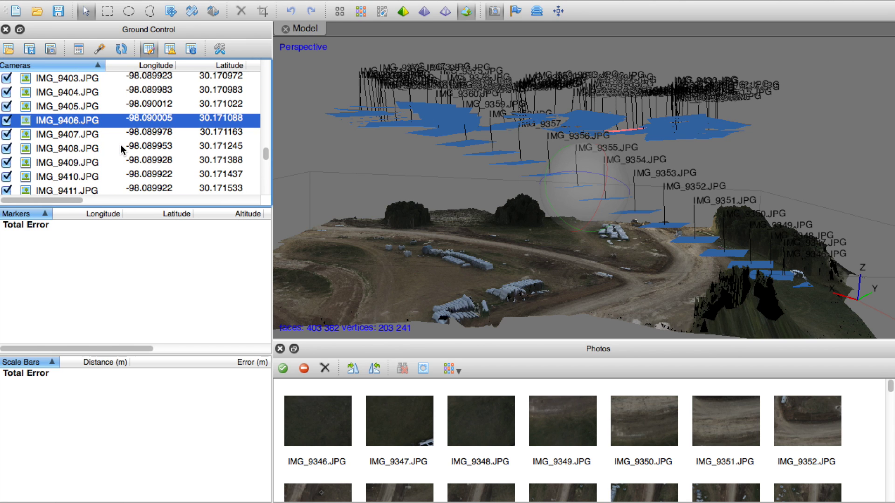
pyautogui.hscroll(1, 146, 149)
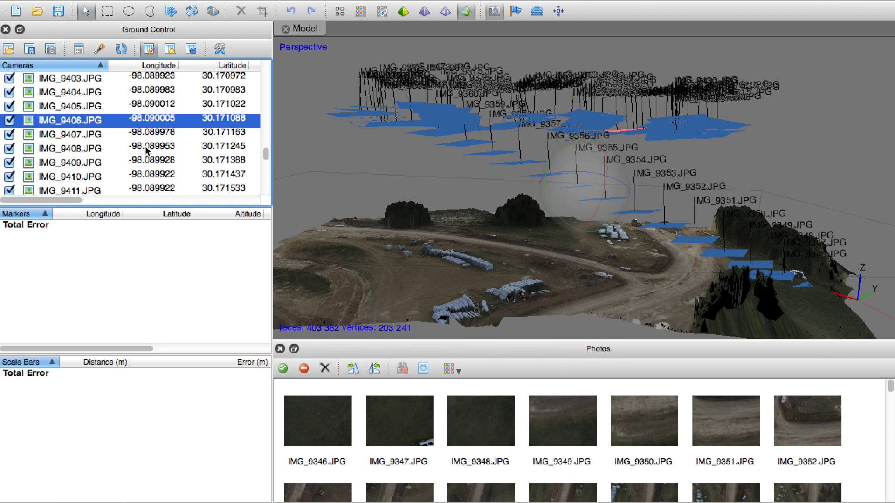
pyautogui.scroll(-1, 146, 149)
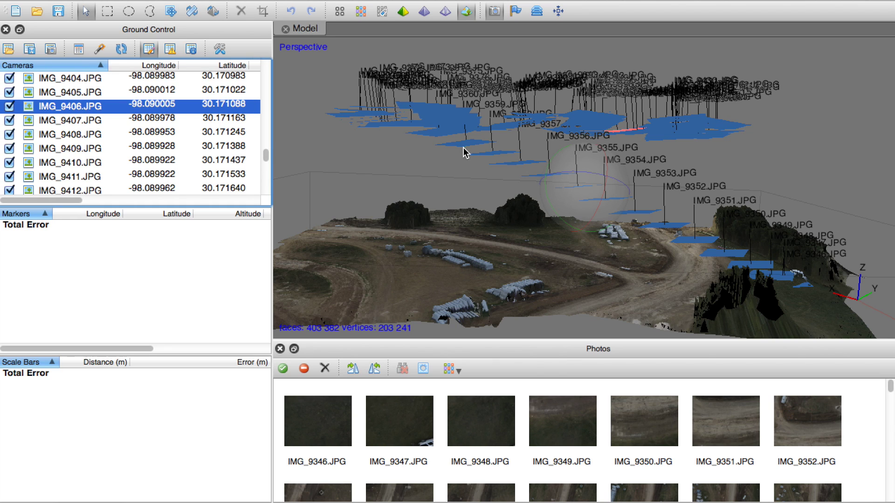